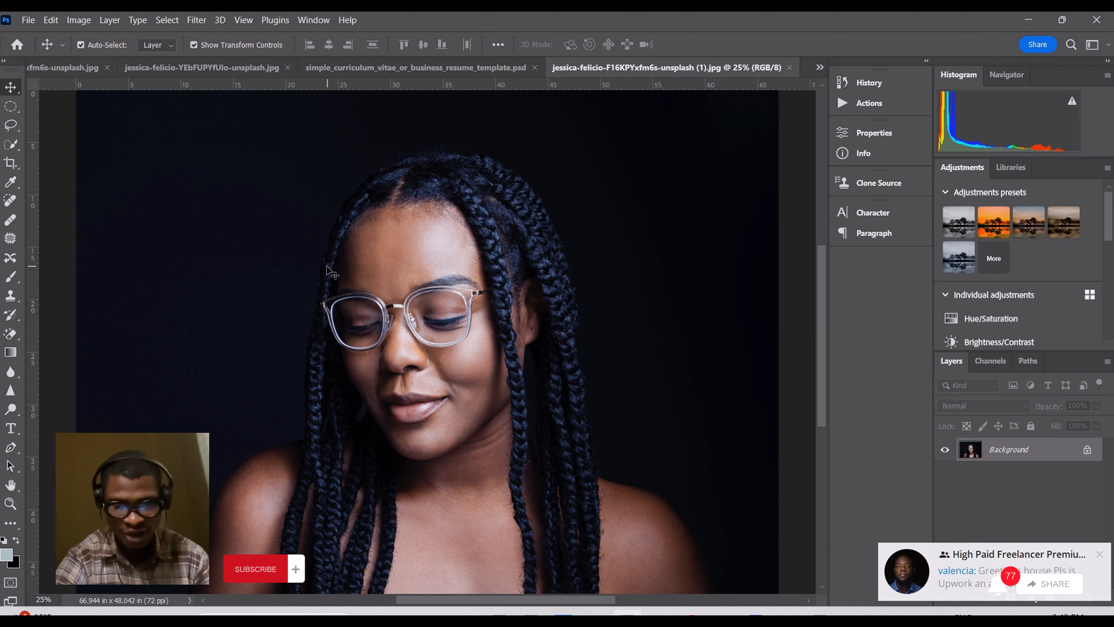
{"action": "key", "text": "XF86AudioRaiseVolume"}
{"action": "key", "text": "XF86AudioRaiseVolume"}
{"action": "key", "text": "XF86AudioRaiseVolume"}
{"action": "key", "text": "XF86AudioRaiseVolume"}
{"action": "key", "text": "XF86AudioRaiseVolume"}
{"action": "key", "text": "XF86AudioRaiseVolume"}
{"action": "key", "text": "XF86AudioRaiseVolume"}
{"action": "key", "text": "XF86AudioRaiseVolume"}
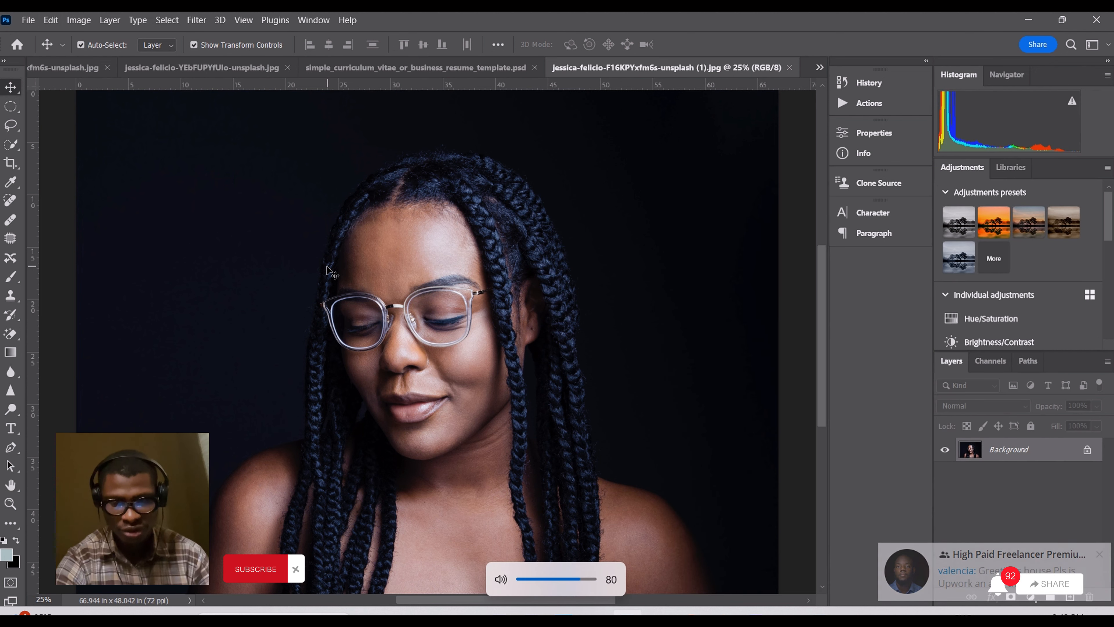
{"action": "key", "text": "XF86AudioRaiseVolume"}
{"action": "key", "text": "XF86AudioRaiseVolume"}
{"action": "key", "text": "XF86AudioRaiseVolume"}
{"action": "key", "text": "XF86AudioRaiseVolume"}
{"action": "key", "text": "XF86AudioRaiseVolume"}
{"action": "key", "text": "XF86AudioRaiseVolume"}
{"action": "key", "text": "XF86AudioRaiseVolume"}
{"action": "key", "text": "XF86AudioRaiseVolume"}
{"action": "key", "text": "XF86AudioRaiseVolume"}
{"action": "key", "text": "XF86AudioRaiseVolume"}
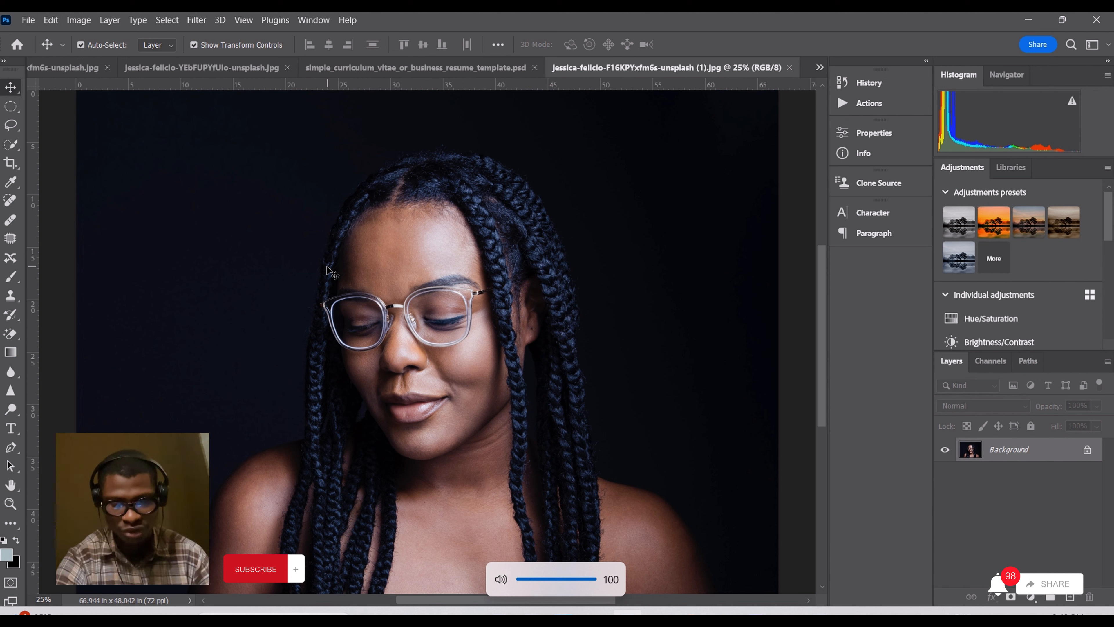
{"action": "key", "text": "XF86AudioLowerVolume"}
{"action": "key", "text": "XF86AudioLowerVolume"}
{"action": "key", "text": "XF86AudioLowerVolume"}
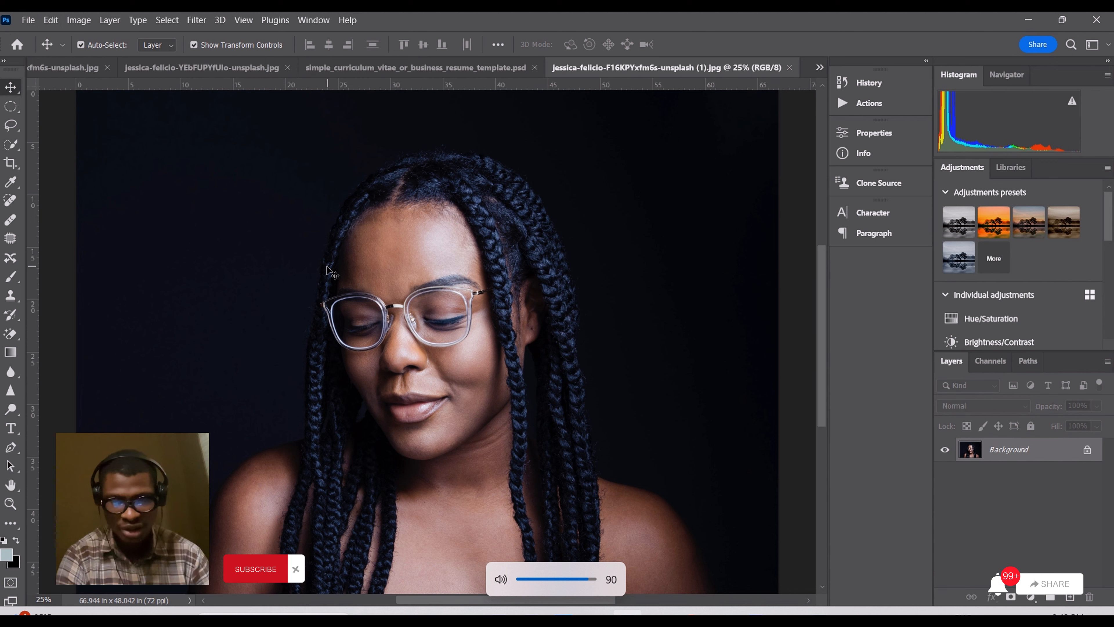
Examine the skin texture on the woman's face in the portrait at several magnifications.
{"action": "key", "text": "ctrl+plus"}
{"action": "key", "text": "ctrl+plus"}
{"action": "key", "text": "ctrl+plus"}
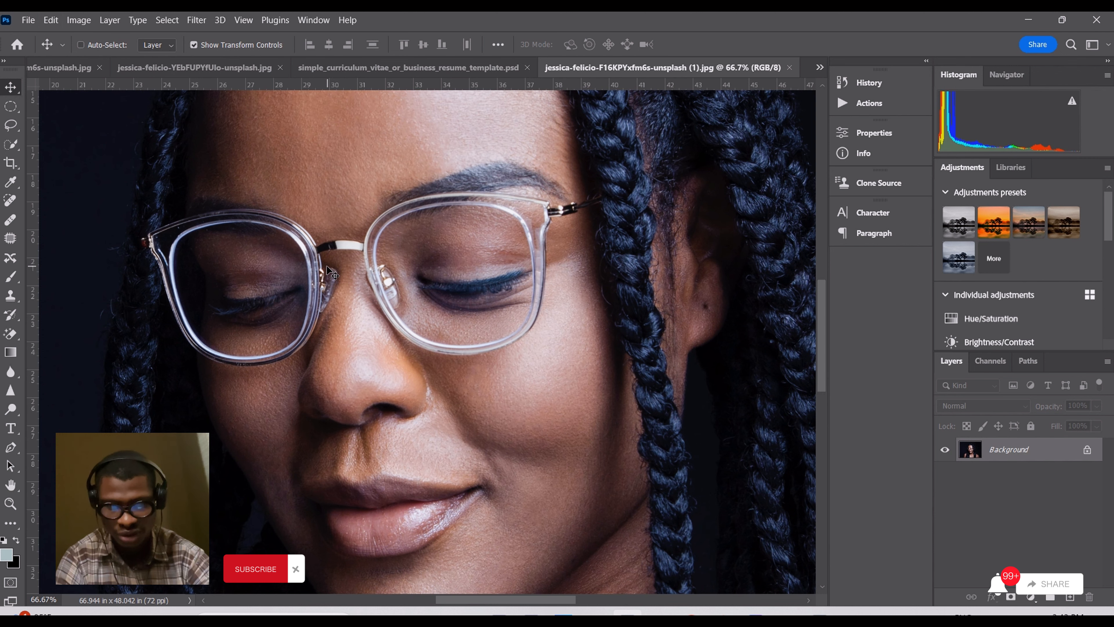
{"action": "key", "text": "ctrl+minus"}
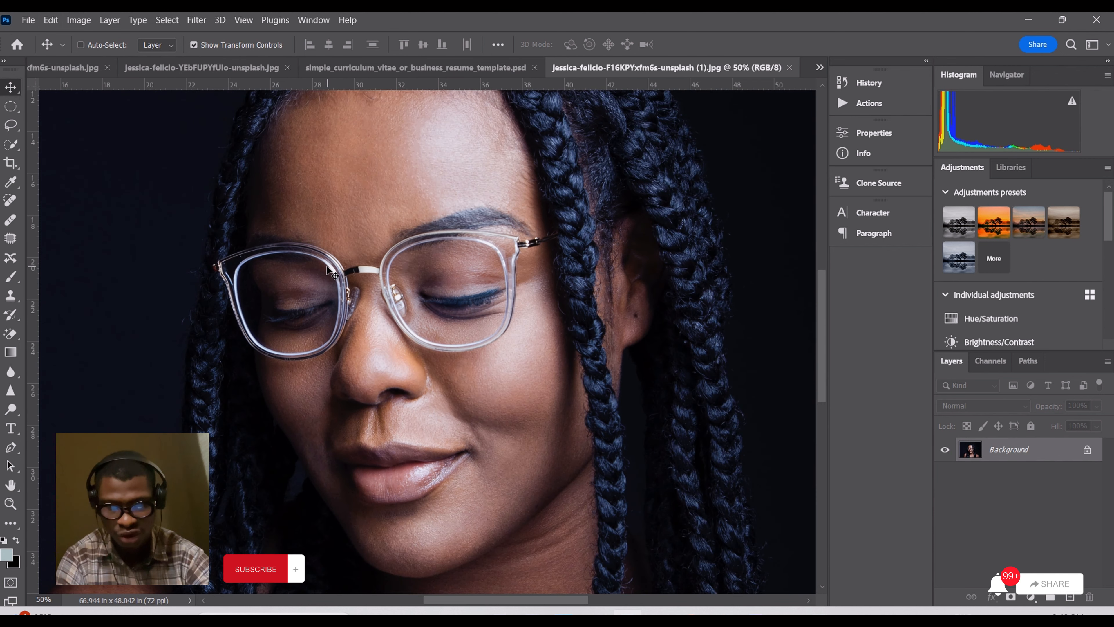
{"action": "key", "text": "ctrl+minus"}
{"action": "key", "text": "ctrl+plus"}
{"action": "key", "text": "ctrl+plus"}
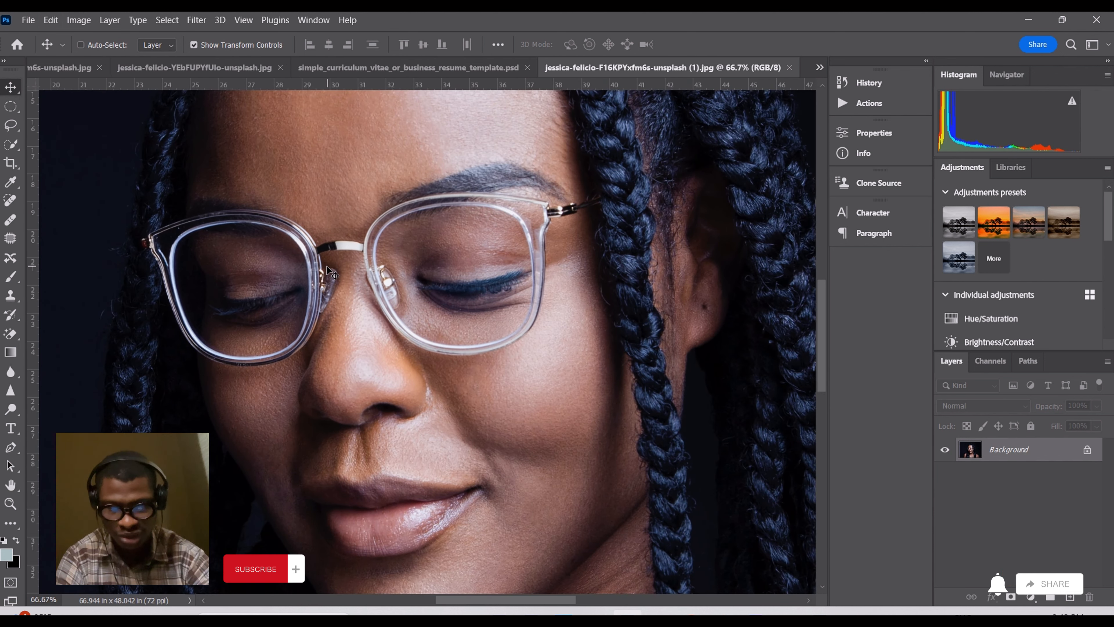
{"action": "key", "text": "ctrl+minus"}
{"action": "key", "text": "ctrl+minus"}
{"action": "key", "text": "ctrl+minus"}
{"action": "key", "text": "ctrl+plus"}
{"action": "key", "text": "ctrl+plus"}
{"action": "key", "text": "ctrl+plus"}
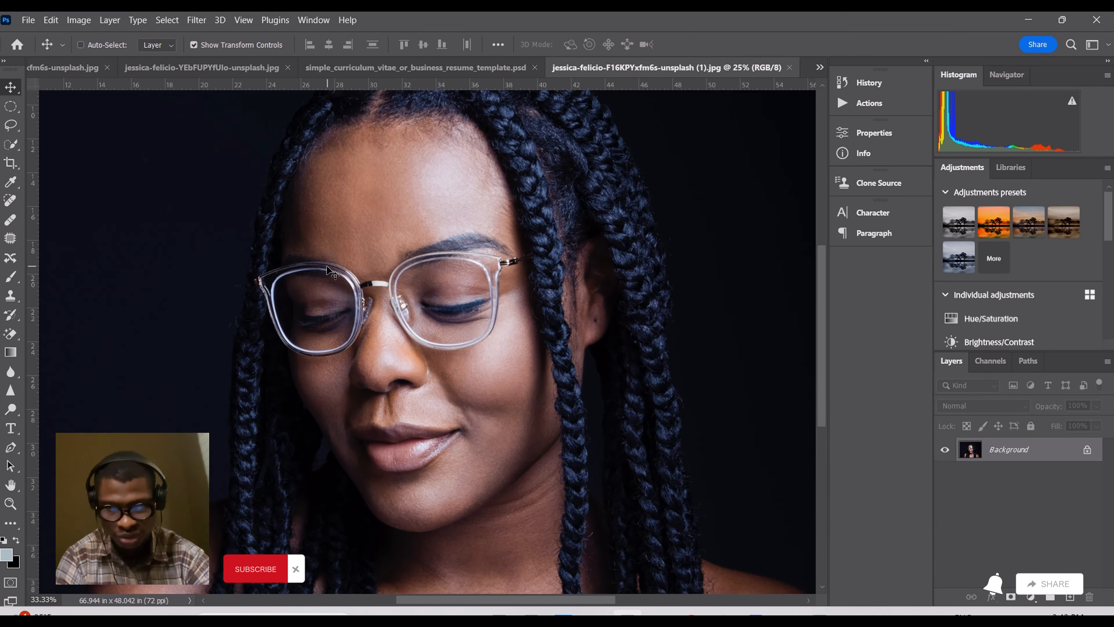
{"action": "key", "text": "ctrl+minus"}
{"action": "key", "text": "ctrl+minus"}
{"action": "key", "text": "ctrl+plus"}
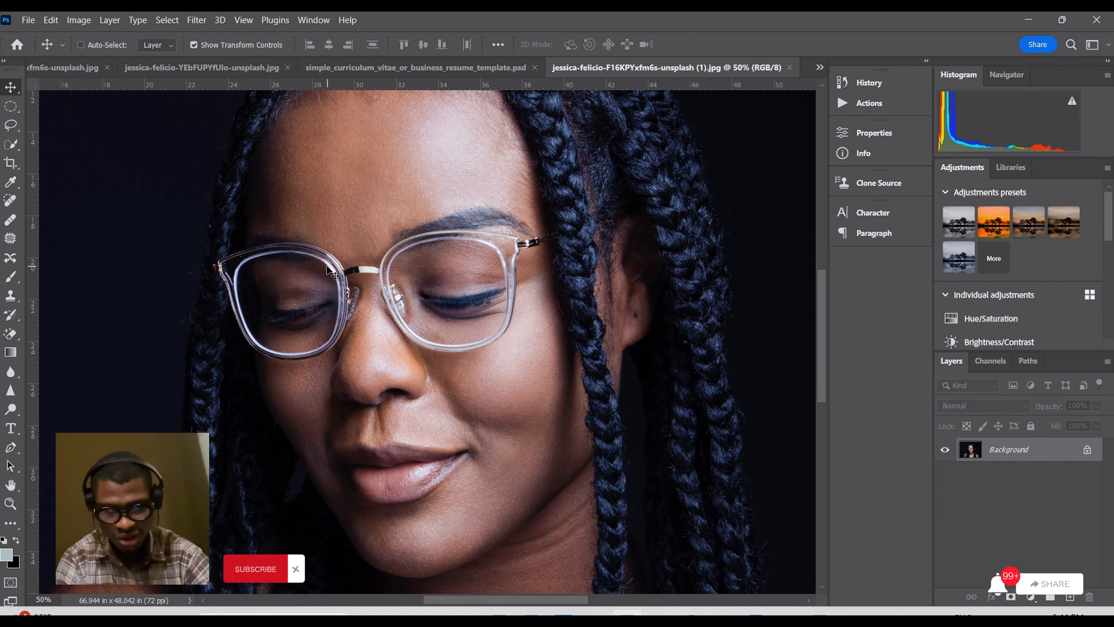
{"action": "key", "text": "ctrl+minus"}
{"action": "key", "text": "ctrl+plus"}
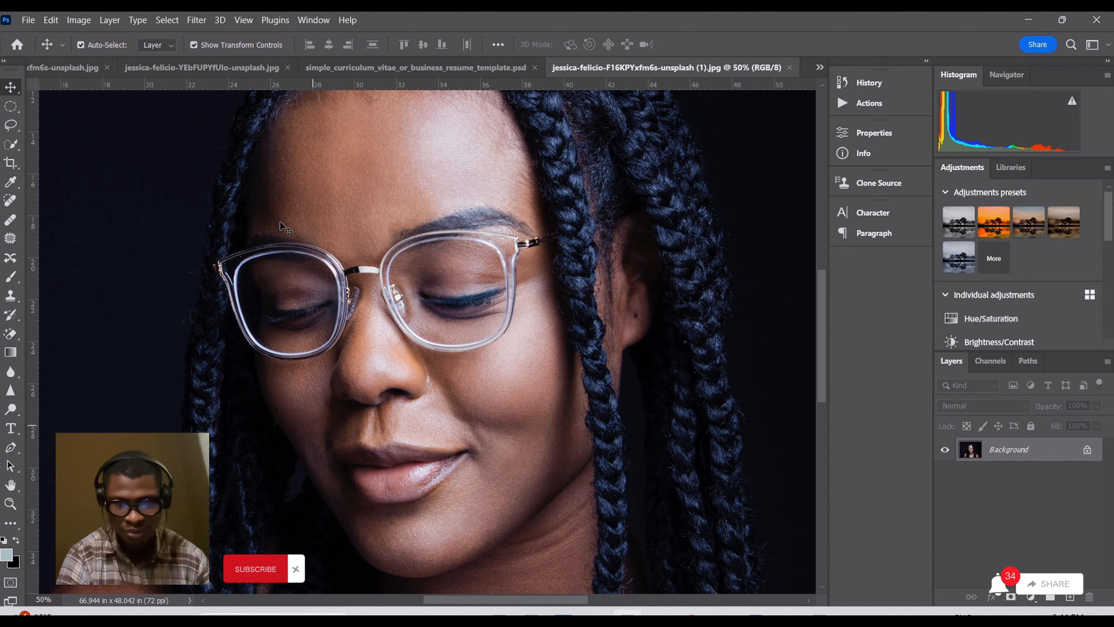
Activate the Lasso tool and duplicate the Background layer twice.
{"action": "left_click_drag", "start_coordinate": [374, 219], "coordinate": [341, 266]}
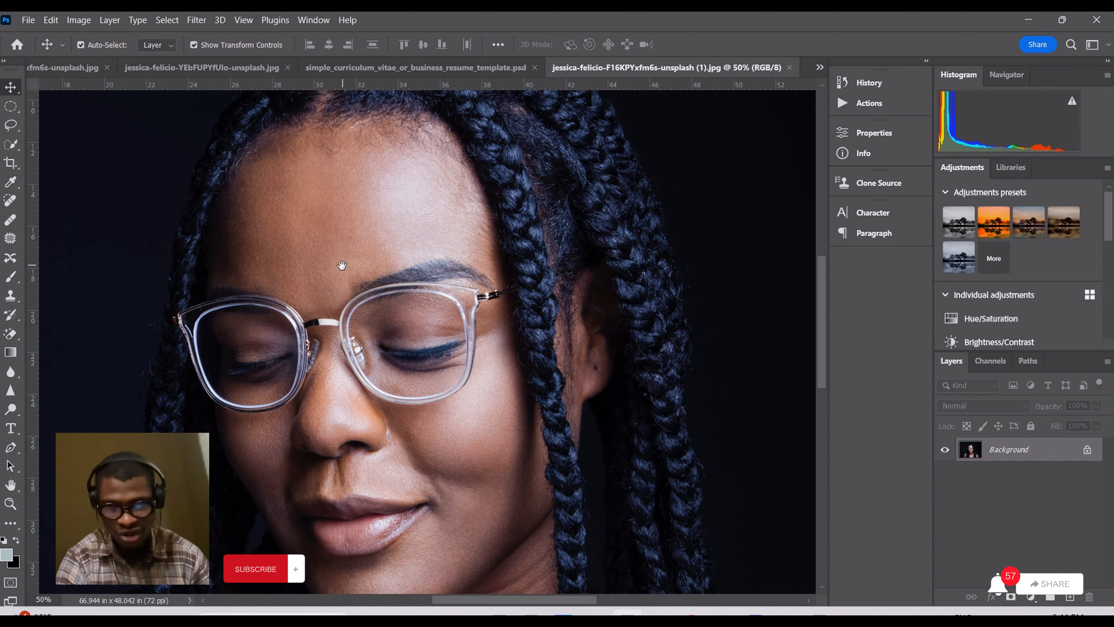
{"action": "left_click", "coordinate": [9, 128]}
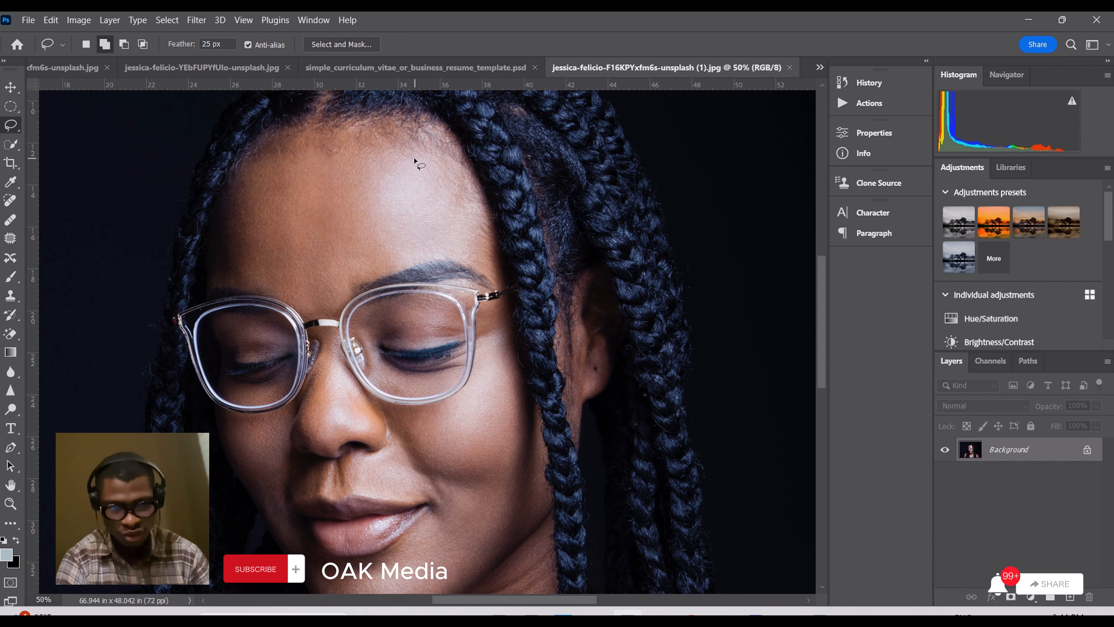
{"action": "key", "text": "ctrl+j"}
{"action": "key", "text": "ctrl+j"}
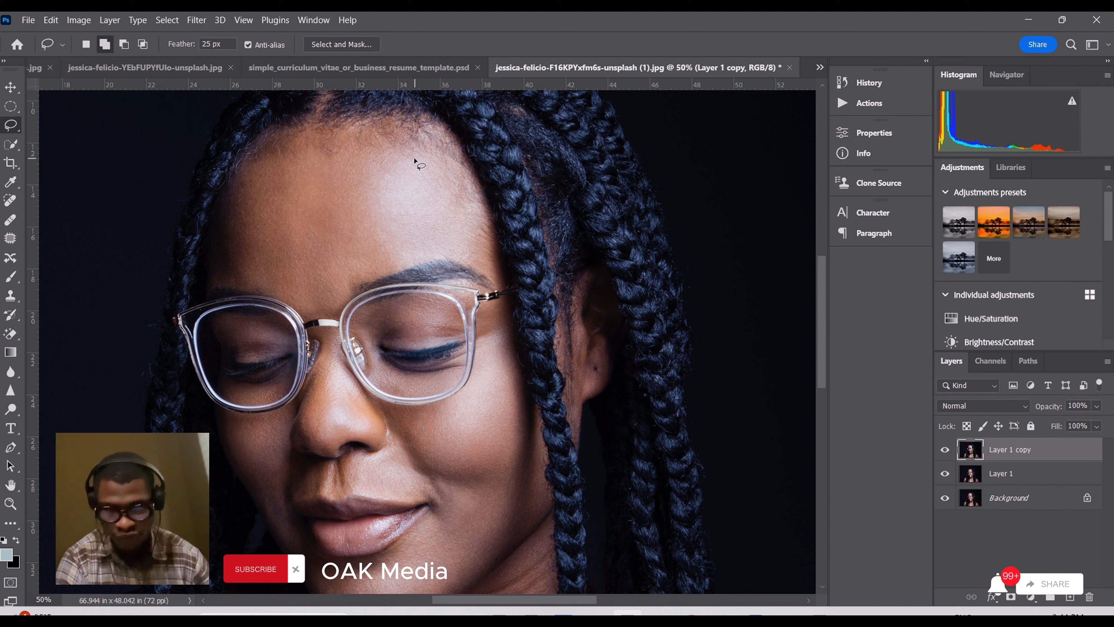
Open the Dust & Scratches filter on Layer 1 and frame the nose and mouth in its preview at 50%.
{"action": "left_click", "coordinate": [995, 478]}
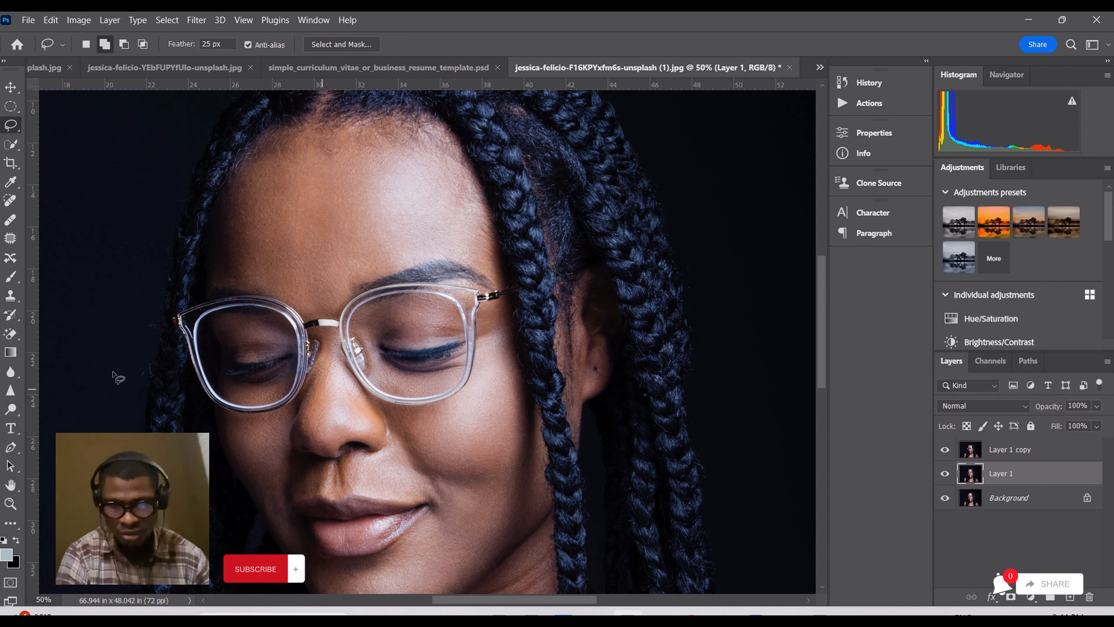
{"action": "left_click", "coordinate": [197, 20]}
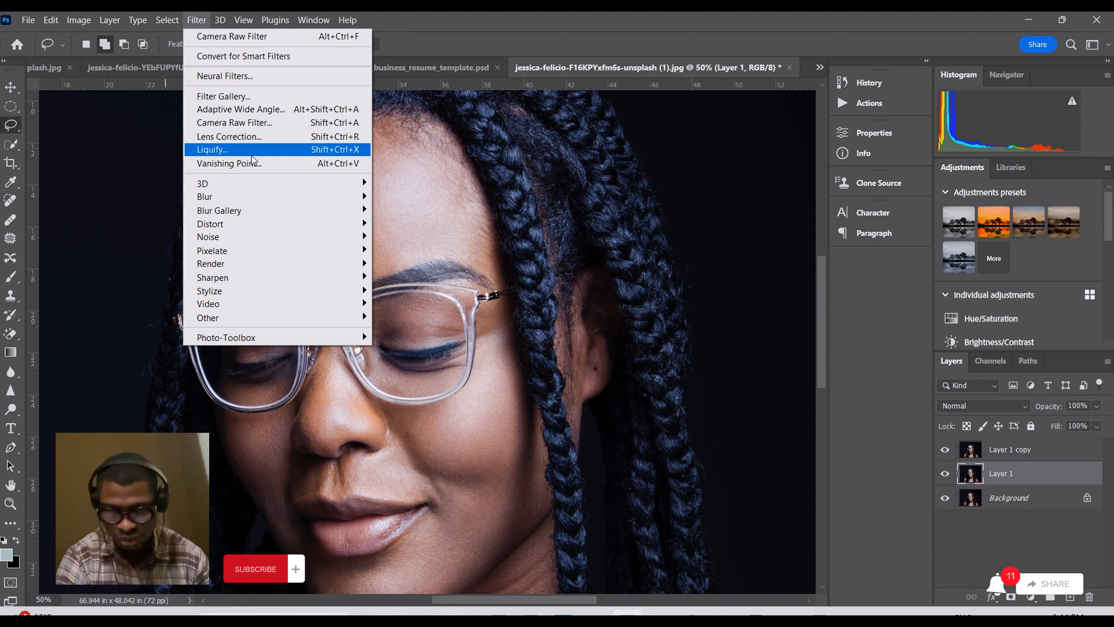
{"action": "mouse_move", "coordinate": [259, 248]}
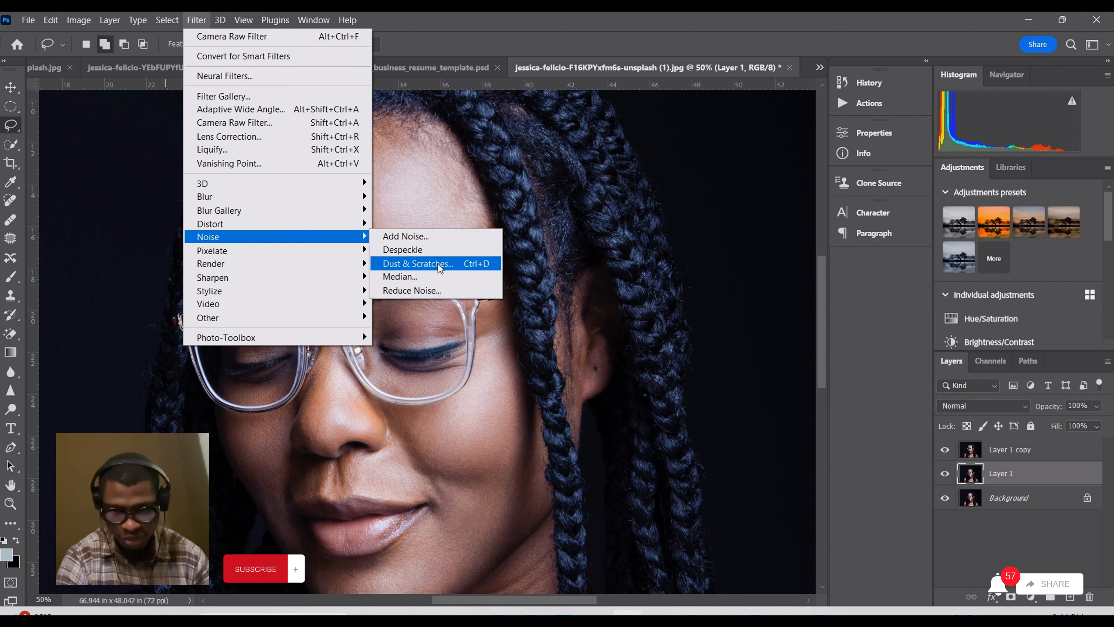
{"action": "left_click", "coordinate": [439, 263]}
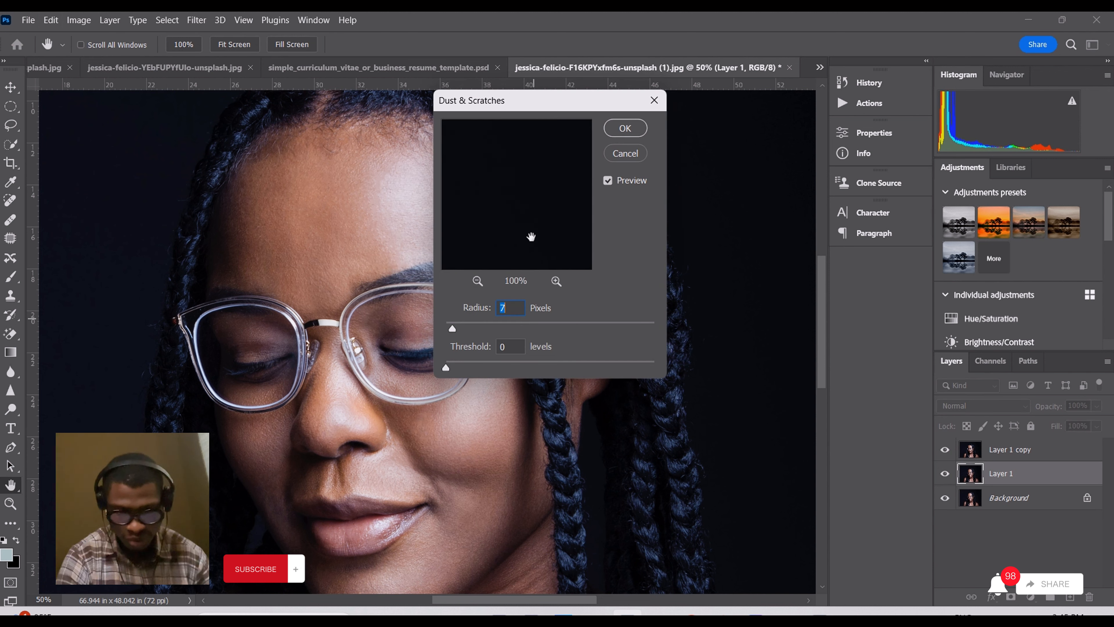
{"action": "left_click", "coordinate": [477, 281]}
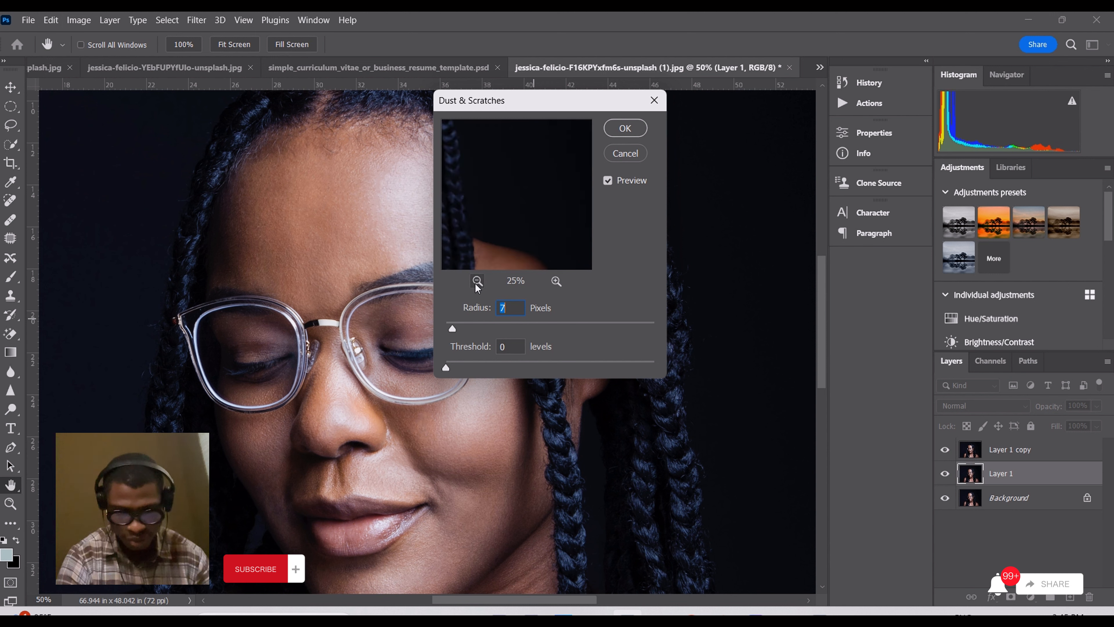
{"action": "left_click_drag", "start_coordinate": [490, 240], "coordinate": [538, 140]}
{"action": "left_click", "coordinate": [556, 280]}
{"action": "left_click", "coordinate": [556, 281]}
{"action": "left_click", "coordinate": [557, 281]}
{"action": "left_click", "coordinate": [556, 280]}
{"action": "left_click_drag", "start_coordinate": [544, 195], "coordinate": [537, 169]}
{"action": "left_click_drag", "start_coordinate": [533, 219], "coordinate": [542, 245]}
{"action": "left_click_drag", "start_coordinate": [505, 169], "coordinate": [519, 207]}
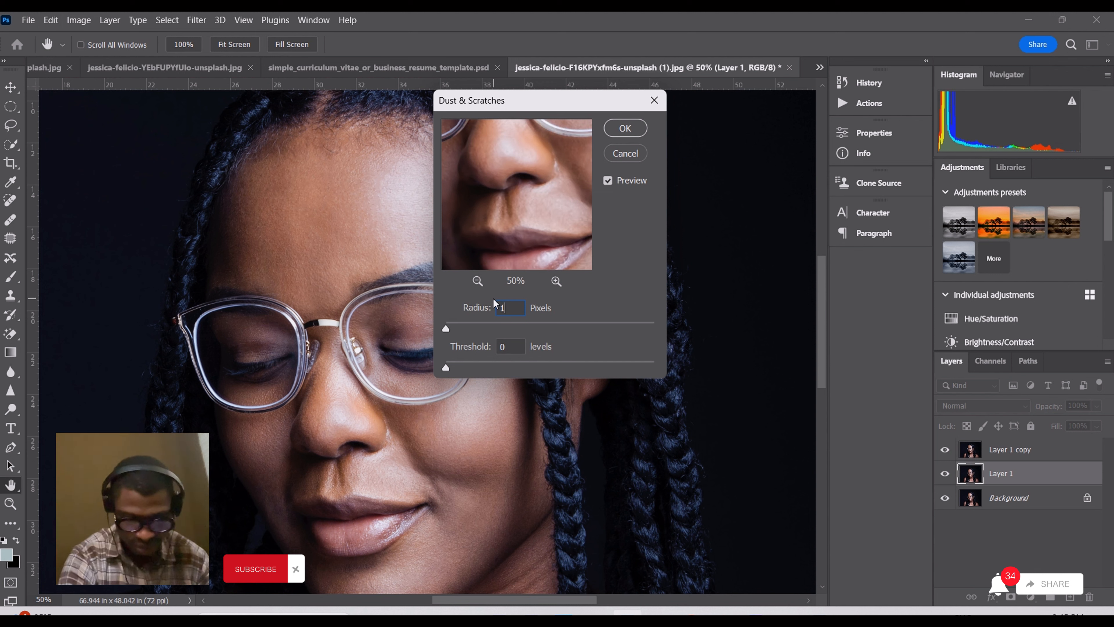
Set the Dust & Scratches radius to 10 pixels and apply the filter to Layer 1.
{"action": "type", "text": "10"}
{"action": "mouse_move", "coordinate": [534, 212]}
{"action": "left_mouse_down"}
{"action": "mouse_move", "coordinate": [534, 225]}
{"action": "mouse_move", "coordinate": [537, 200]}
{"action": "mouse_move", "coordinate": [527, 215]}
{"action": "mouse_move", "coordinate": [535, 210]}
{"action": "left_mouse_up"}
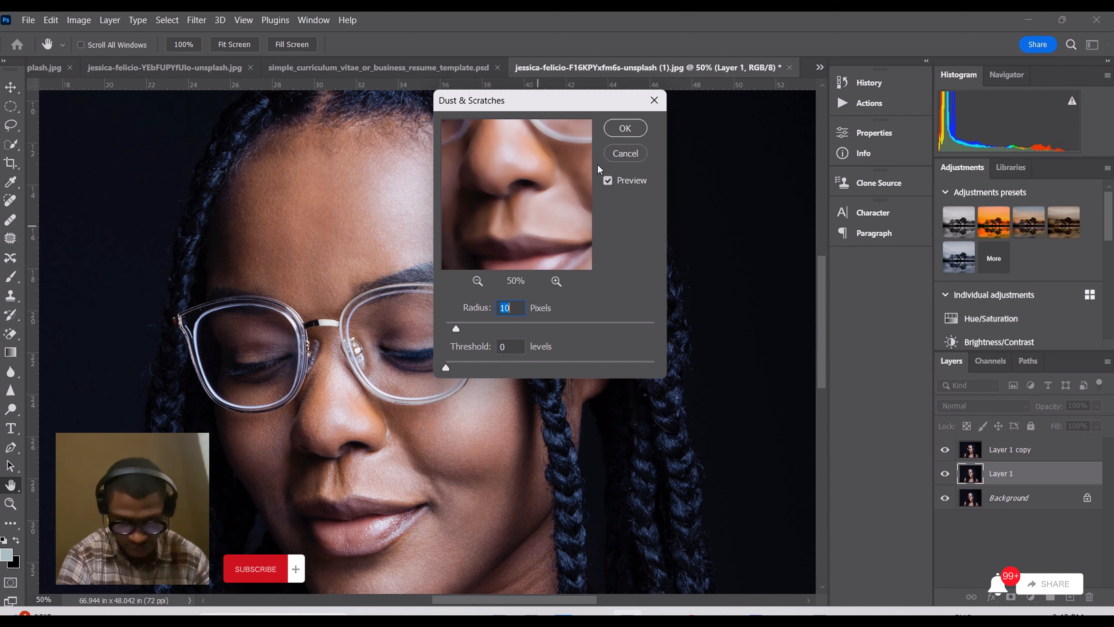
{"action": "left_click", "coordinate": [625, 128]}
{"action": "key", "text": "l"}
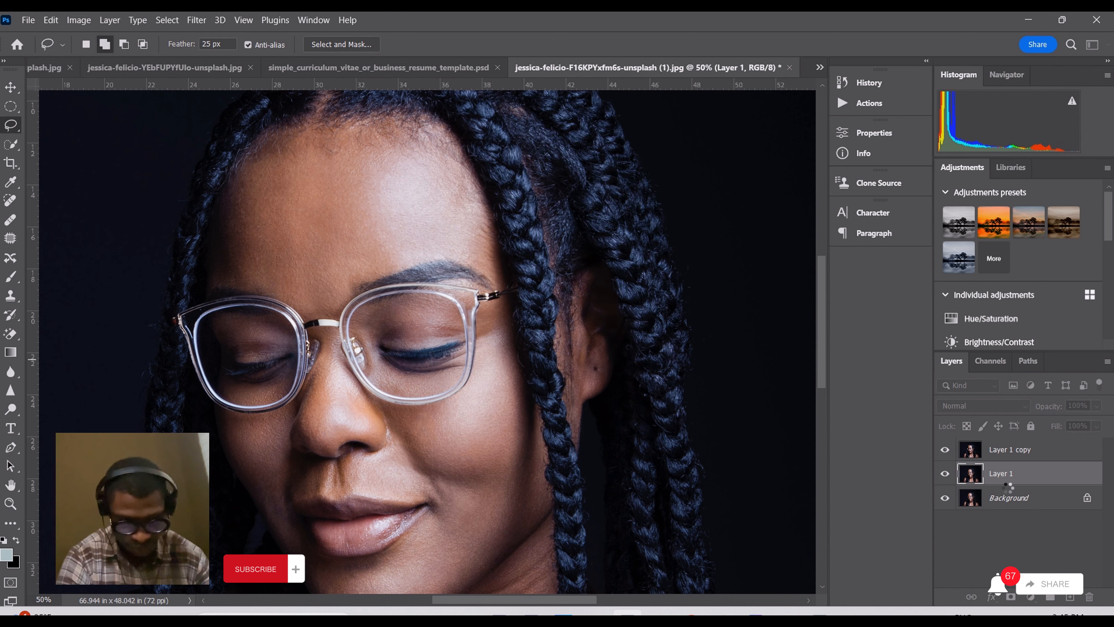
Rename Layer 1 copy as high and Layer 1 as low.
{"action": "left_click", "coordinate": [1004, 451]}
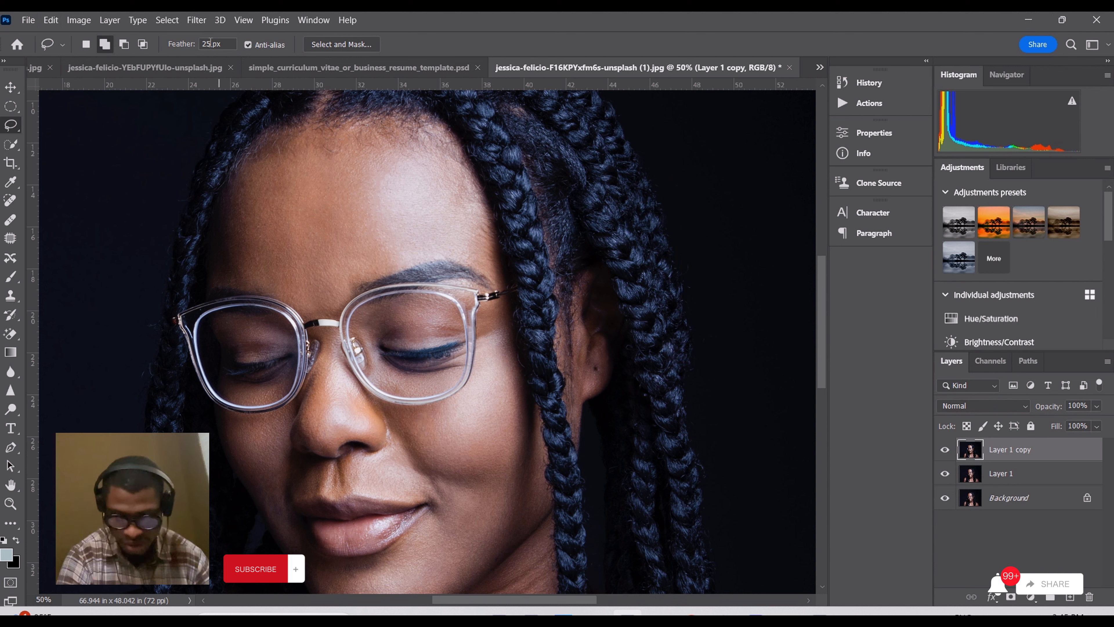
{"action": "double_click", "coordinate": [1010, 449]}
{"action": "type", "text": "high"}
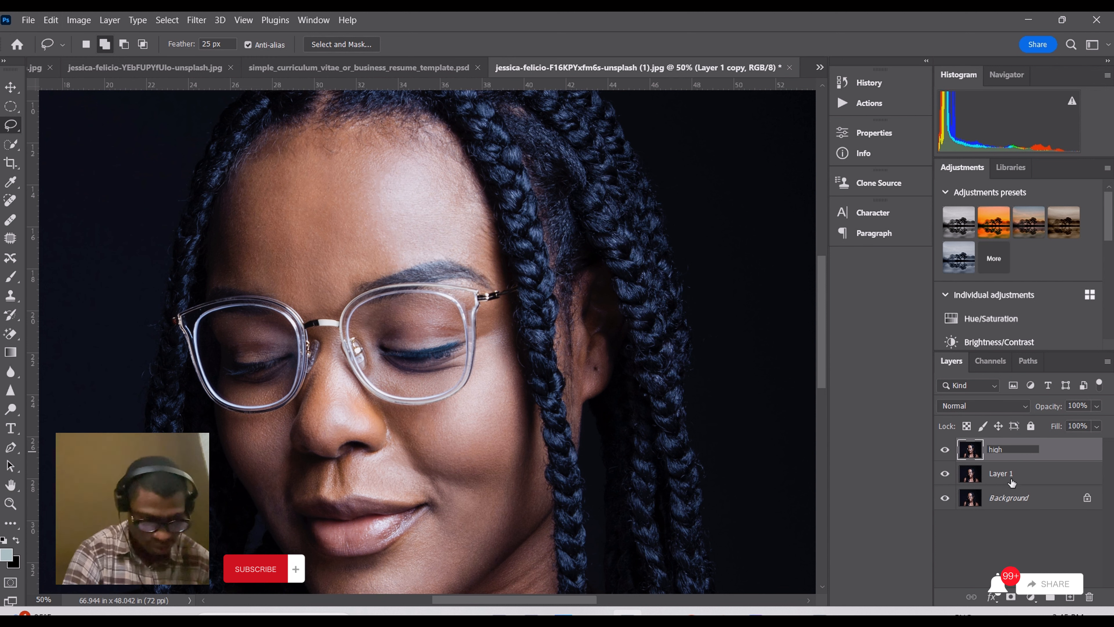
{"action": "left_click", "coordinate": [1011, 481]}
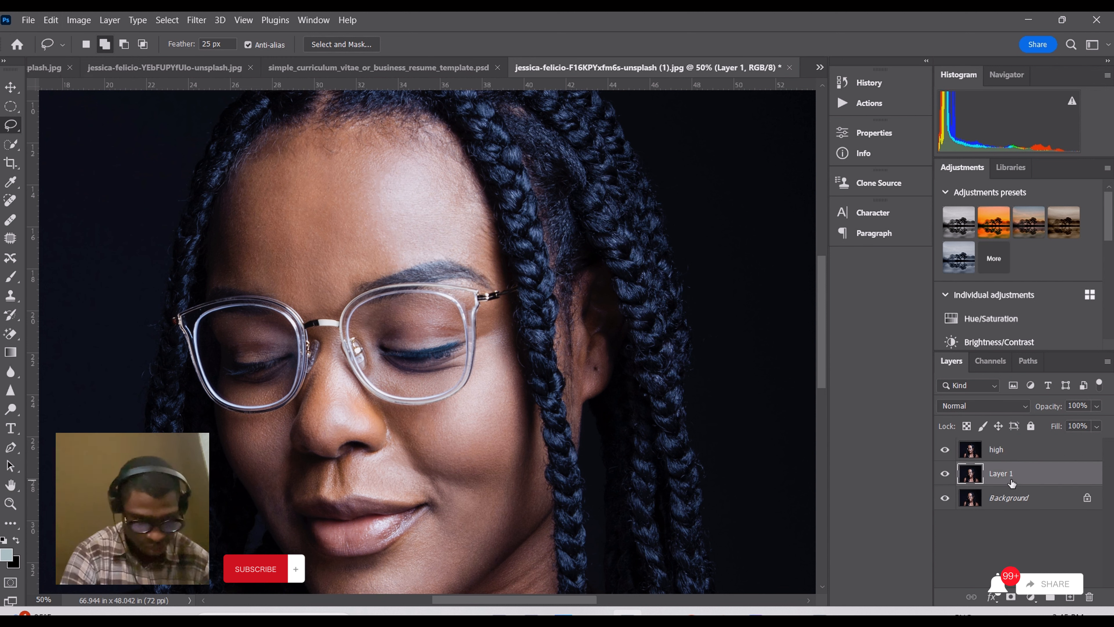
{"action": "double_click", "coordinate": [1007, 472]}
{"action": "type", "text": "low"}
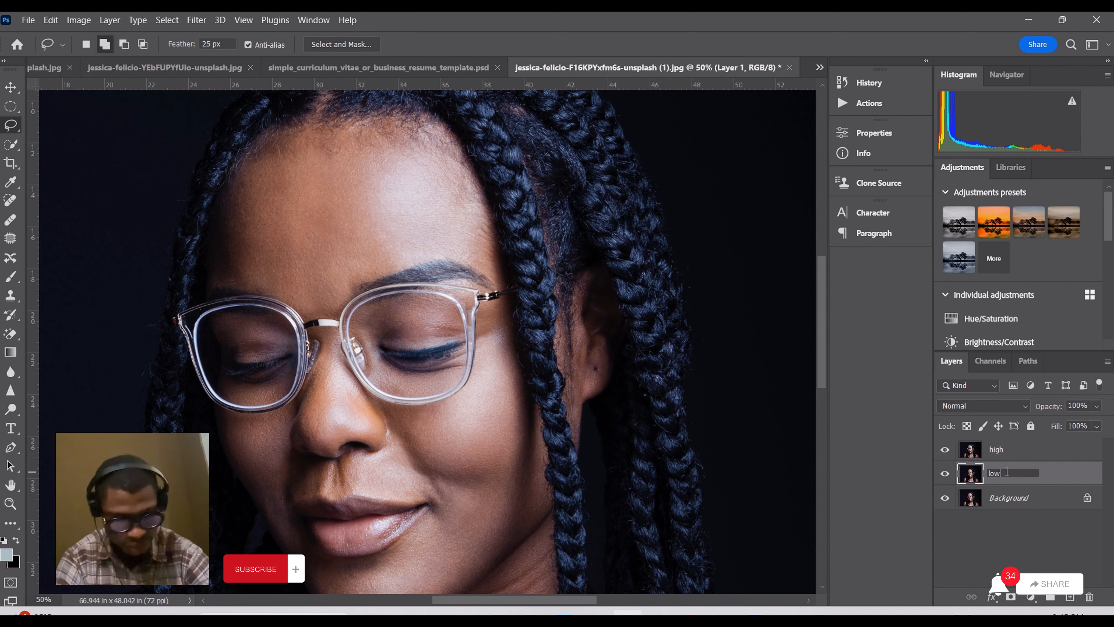
{"action": "key", "text": "Return"}
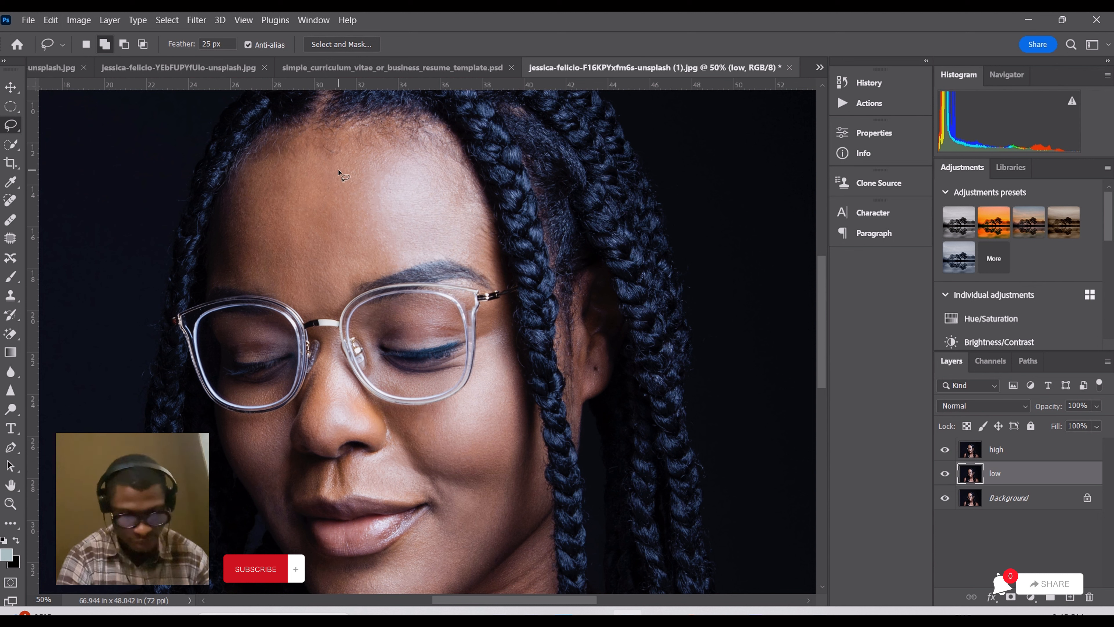
Run Apply Image on the high layer with low as the source layer, Subtract blending, scale 2 and offset 128.
{"action": "left_click", "coordinate": [1017, 444]}
{"action": "left_click", "coordinate": [78, 20]}
{"action": "left_click", "coordinate": [168, 223]}
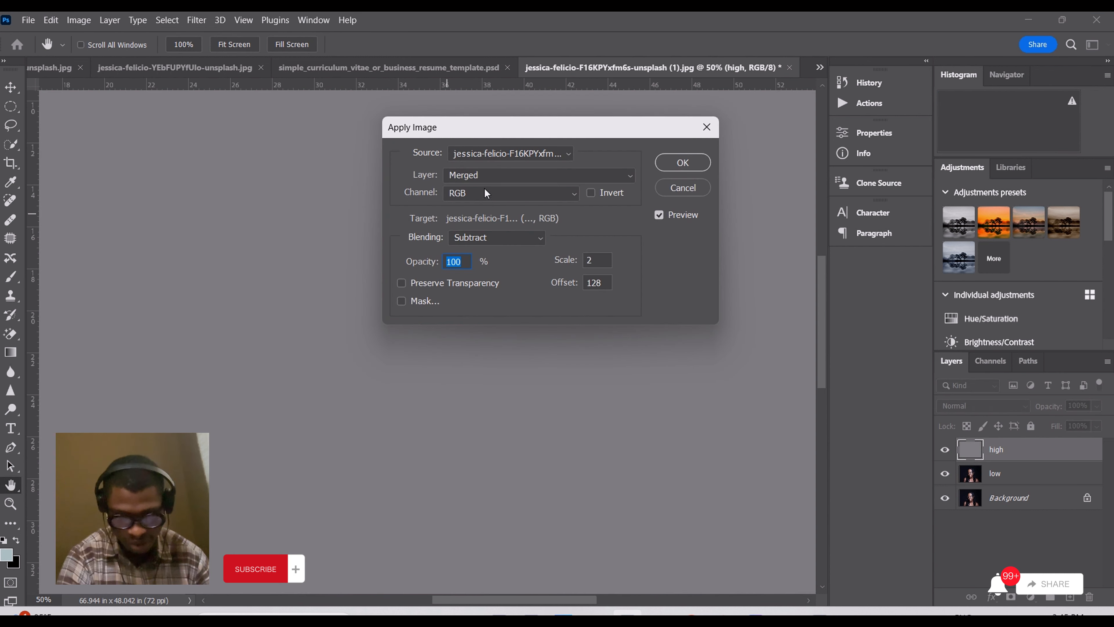
{"action": "left_click", "coordinate": [488, 176]}
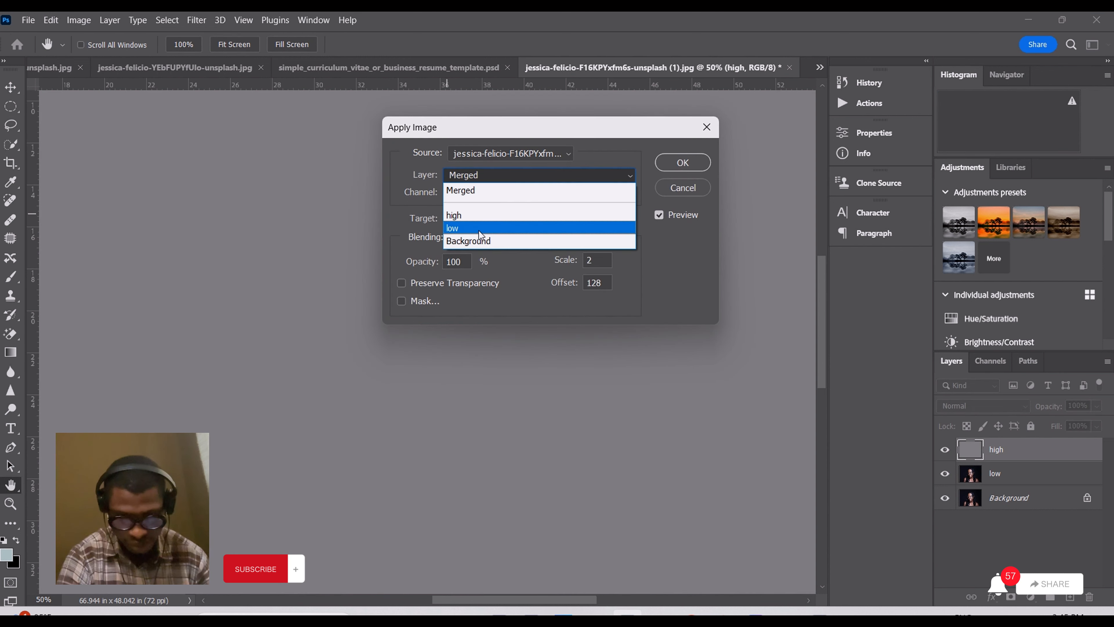
{"action": "left_click", "coordinate": [477, 229]}
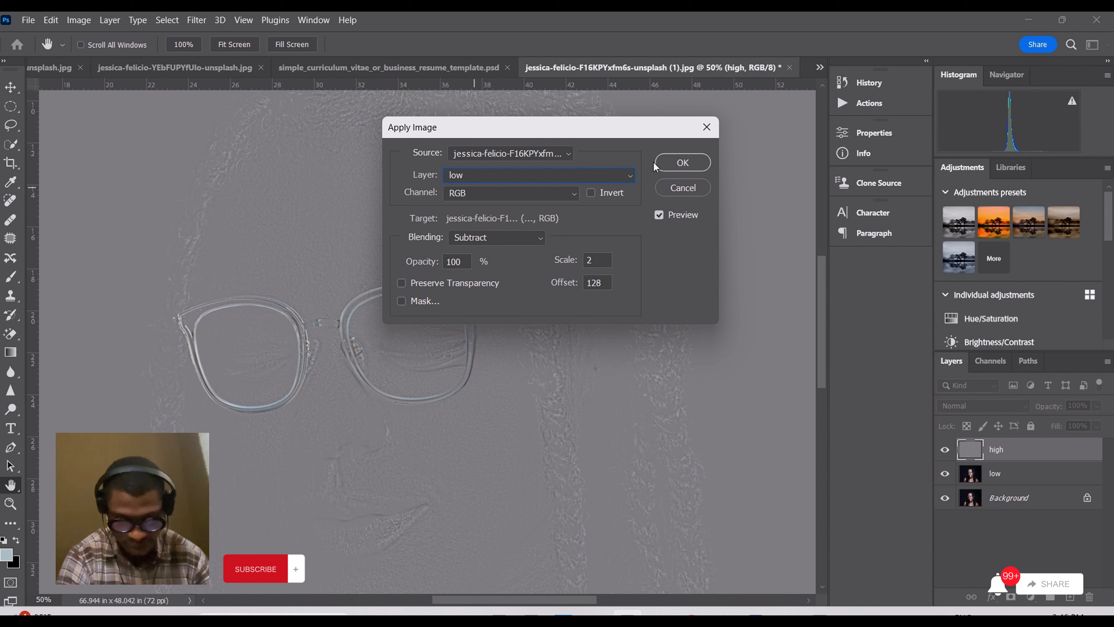
{"action": "left_click", "coordinate": [682, 163]}
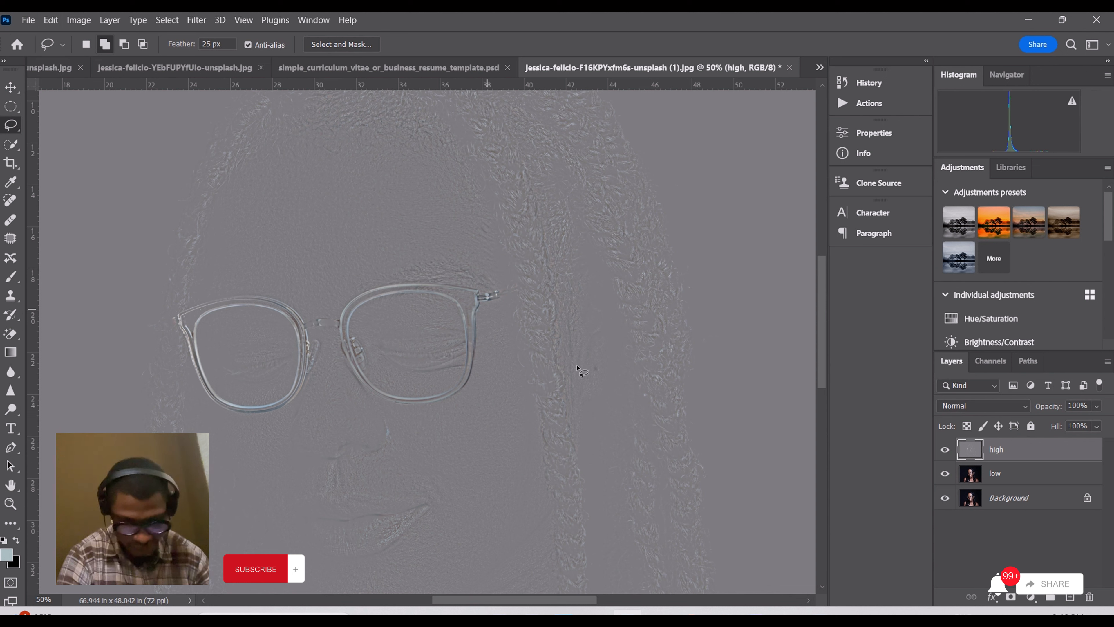
Set the high layer's blend mode to Linear Light.
{"action": "left_click", "coordinate": [994, 404]}
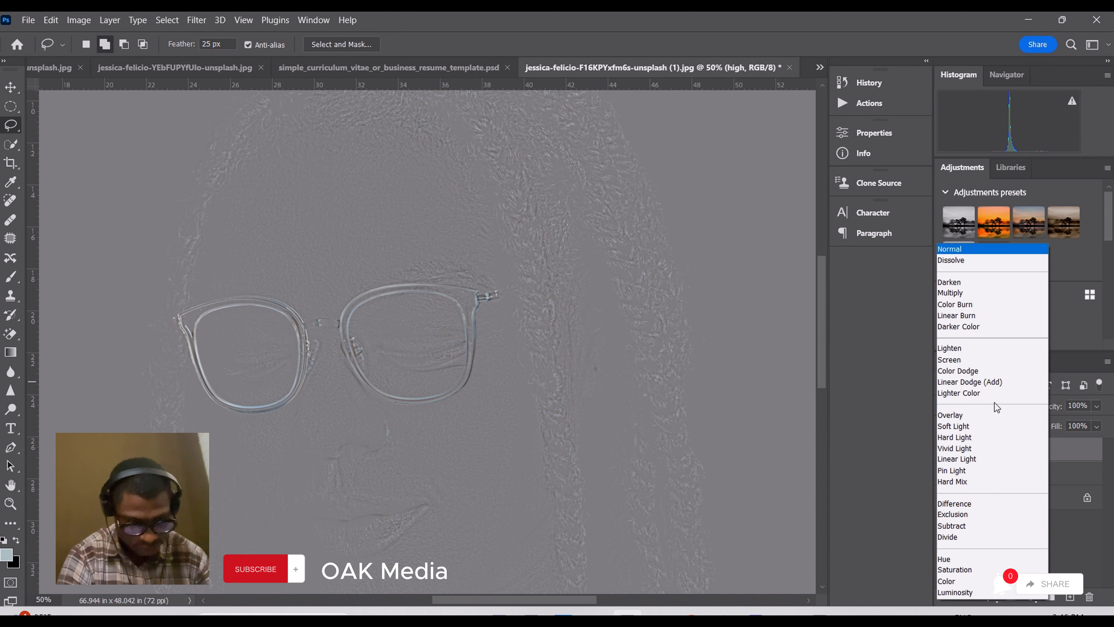
{"action": "left_click", "coordinate": [972, 460]}
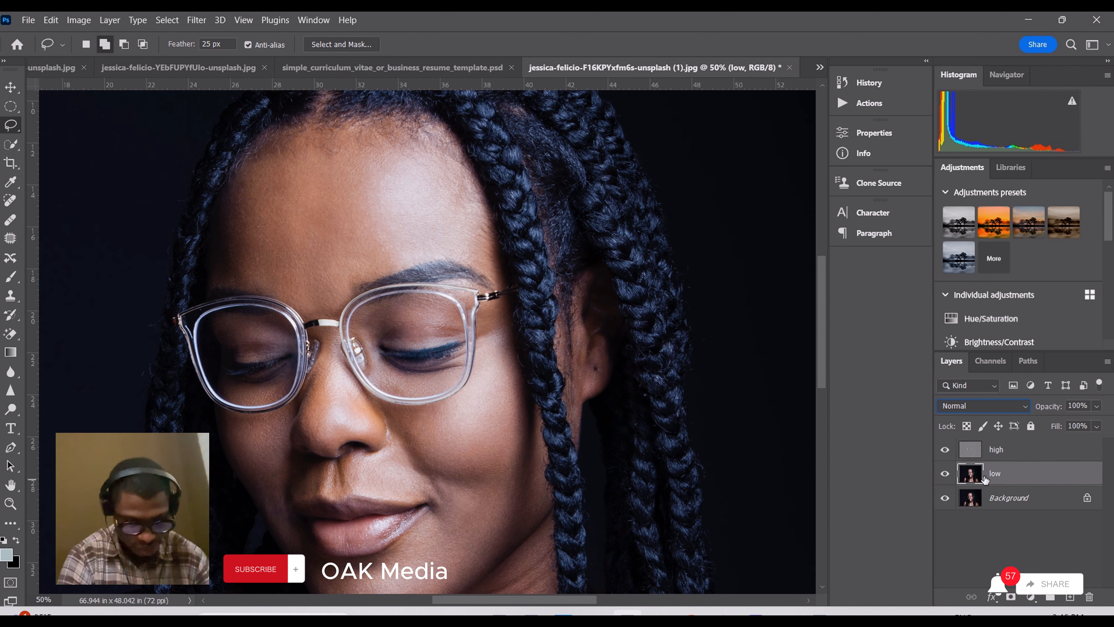
{"action": "left_click", "coordinate": [984, 451]}
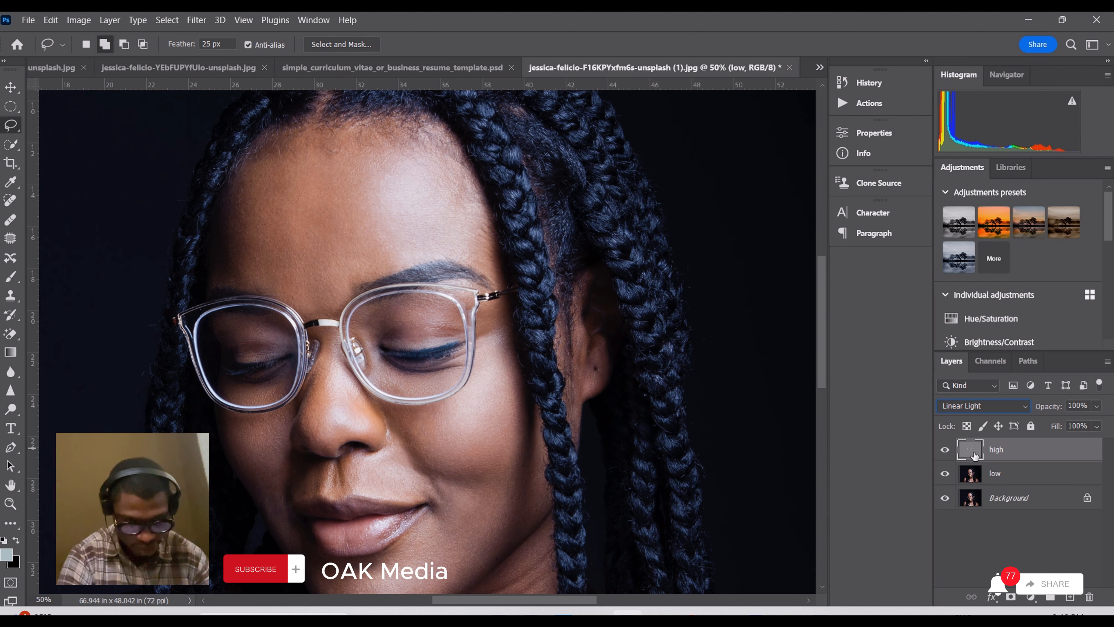
Toggle the visibility of the high and low layers in turn to compare their effect on the portrait.
{"action": "left_click", "coordinate": [944, 452]}
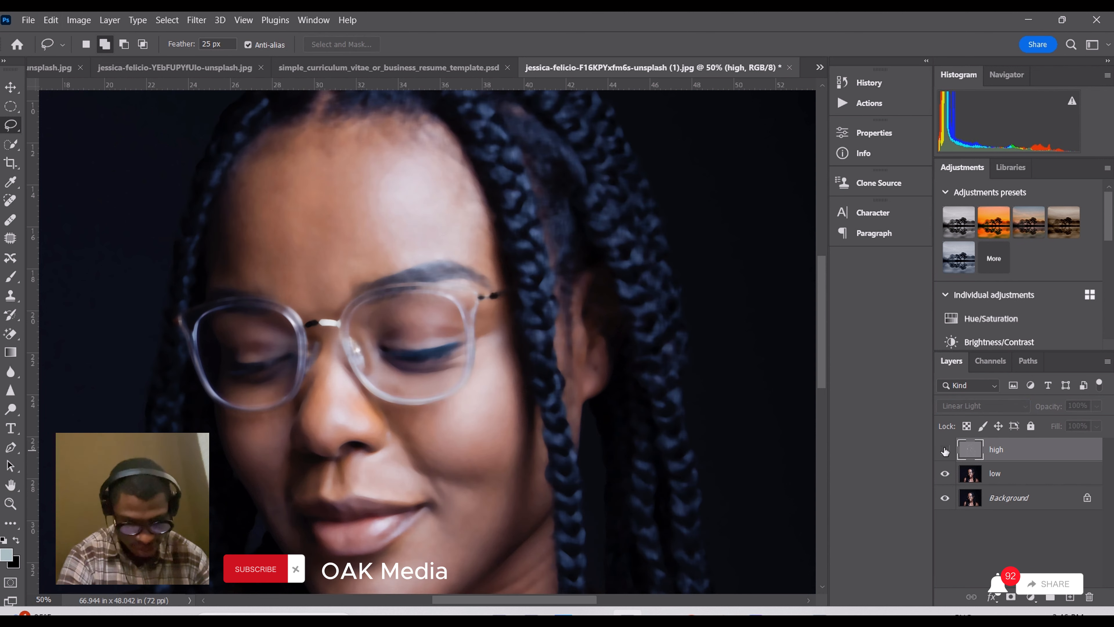
{"action": "left_click", "coordinate": [945, 475]}
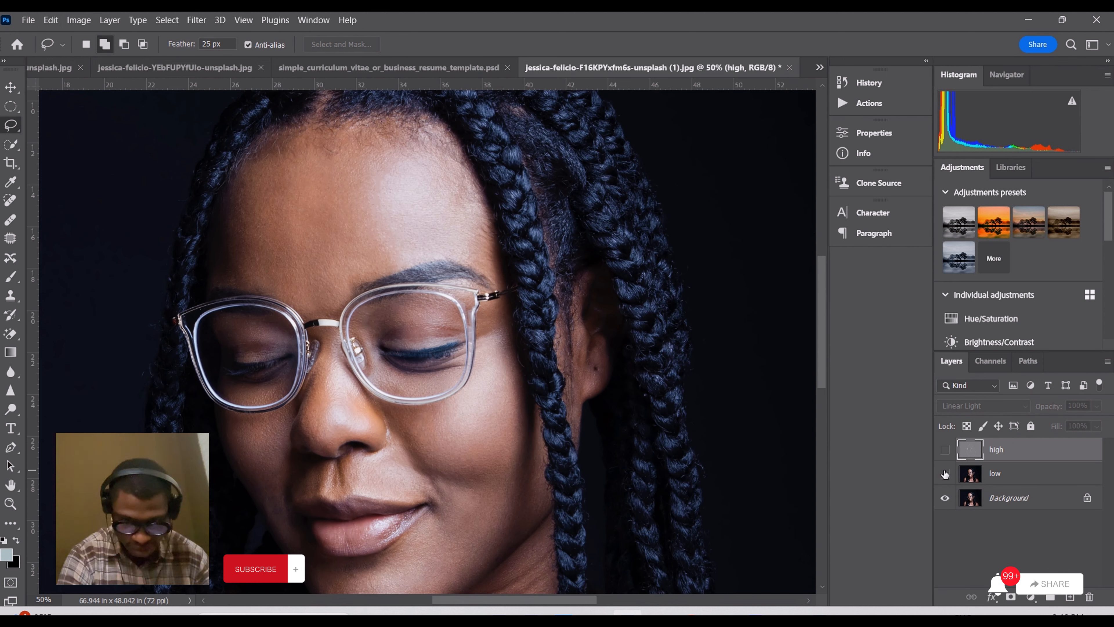
{"action": "left_click", "coordinate": [946, 449]}
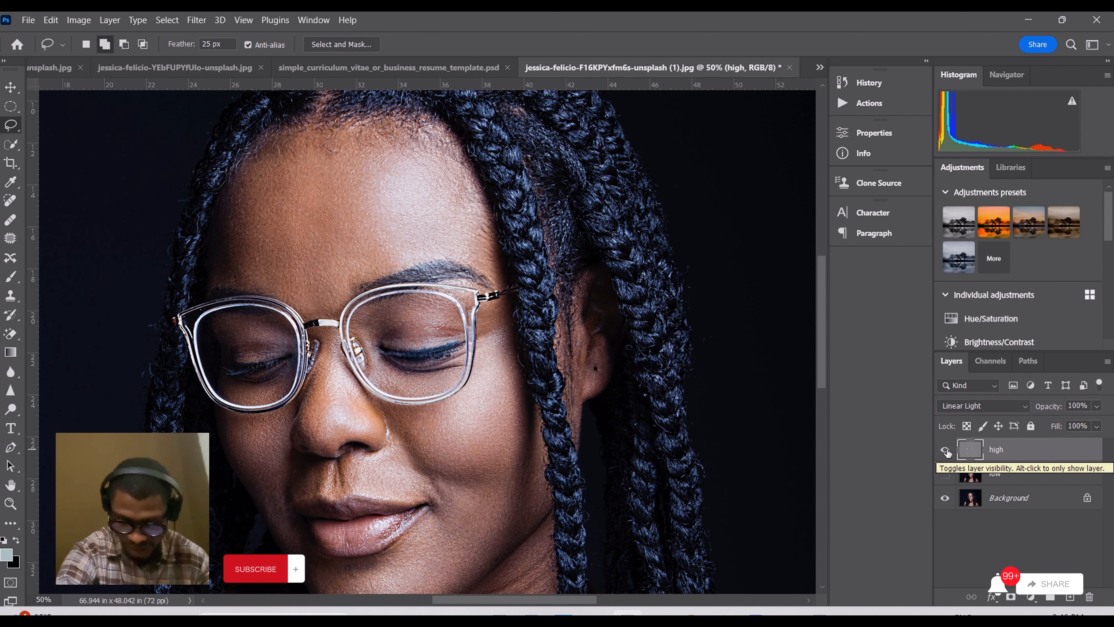
{"action": "left_click", "coordinate": [945, 474]}
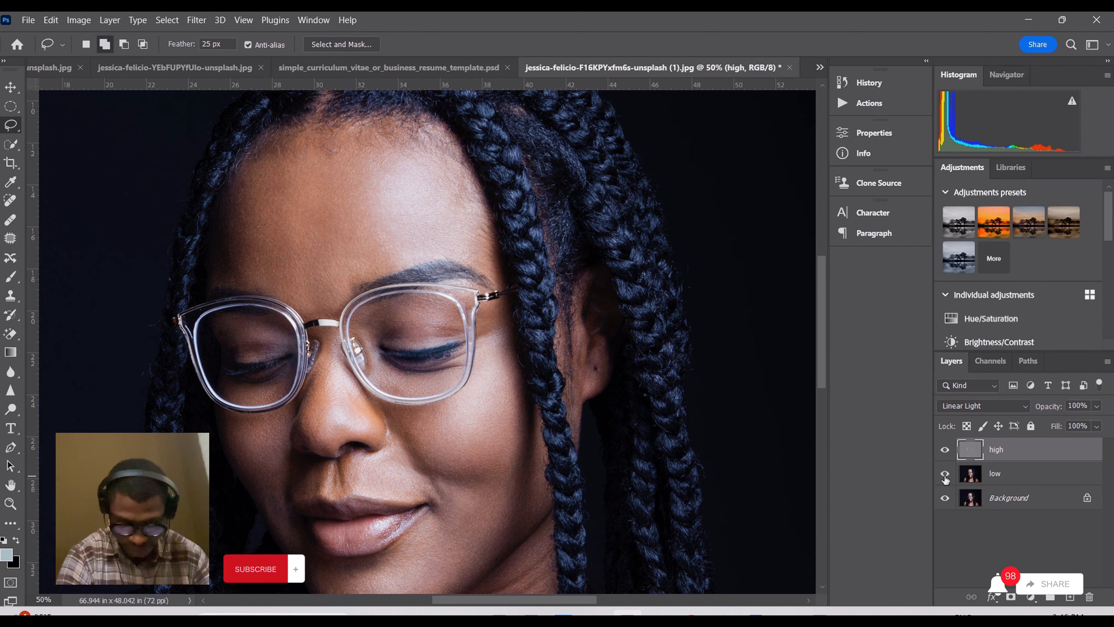
{"action": "left_click", "coordinate": [944, 450]}
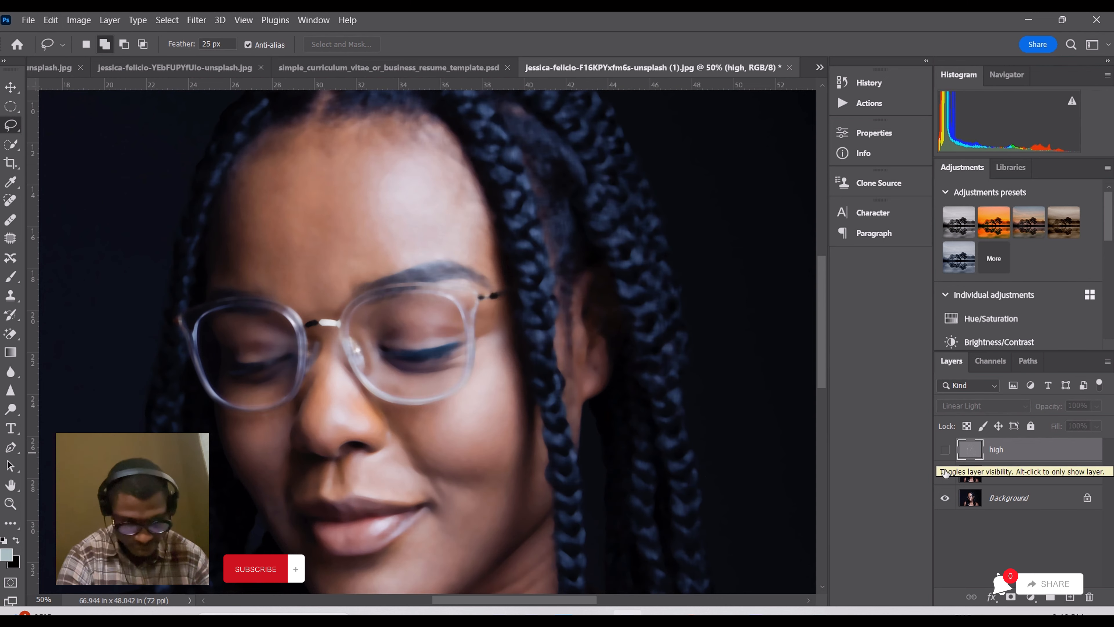
{"action": "left_click", "coordinate": [945, 450]}
Make low the active layer and bring up the lasso tool variants for selecting skin areas.
{"action": "left_click", "coordinate": [1000, 474]}
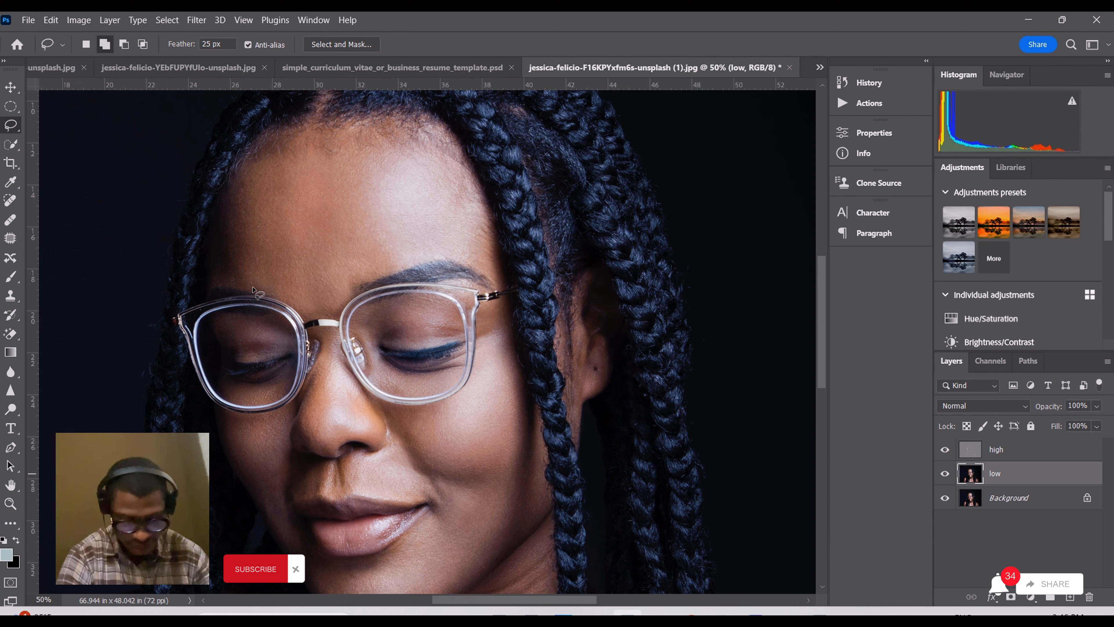
{"action": "right_click", "coordinate": [16, 127]}
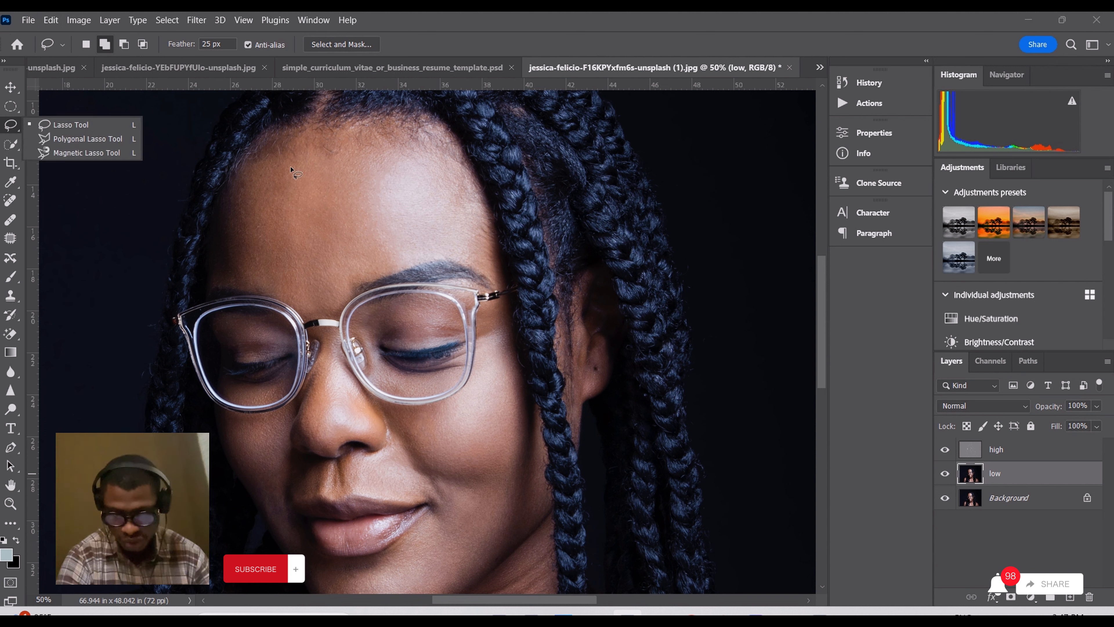
{"action": "mouse_move", "coordinate": [319, 146]}
{"action": "left_mouse_down"}
{"action": "mouse_move", "coordinate": [289, 144]}
{"action": "mouse_move", "coordinate": [254, 172]}
{"action": "mouse_move", "coordinate": [221, 244]}
{"action": "left_mouse_up"}
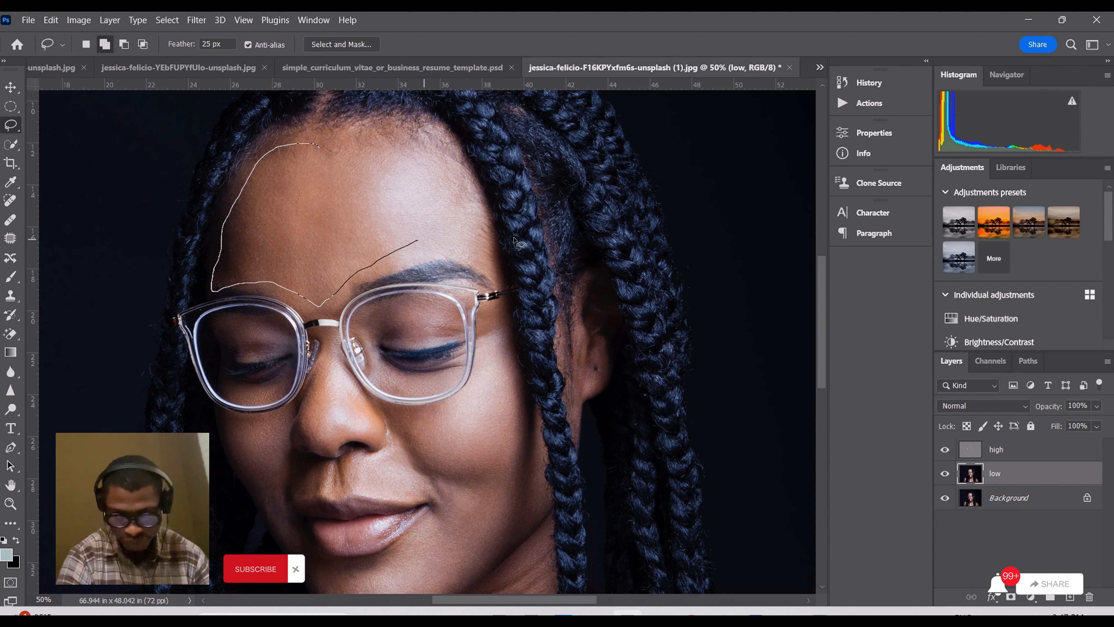
{"action": "mouse_move", "coordinate": [495, 219]}
{"action": "left_mouse_down"}
{"action": "mouse_move", "coordinate": [395, 151]}
{"action": "mouse_move", "coordinate": [328, 146]}
{"action": "left_mouse_up"}
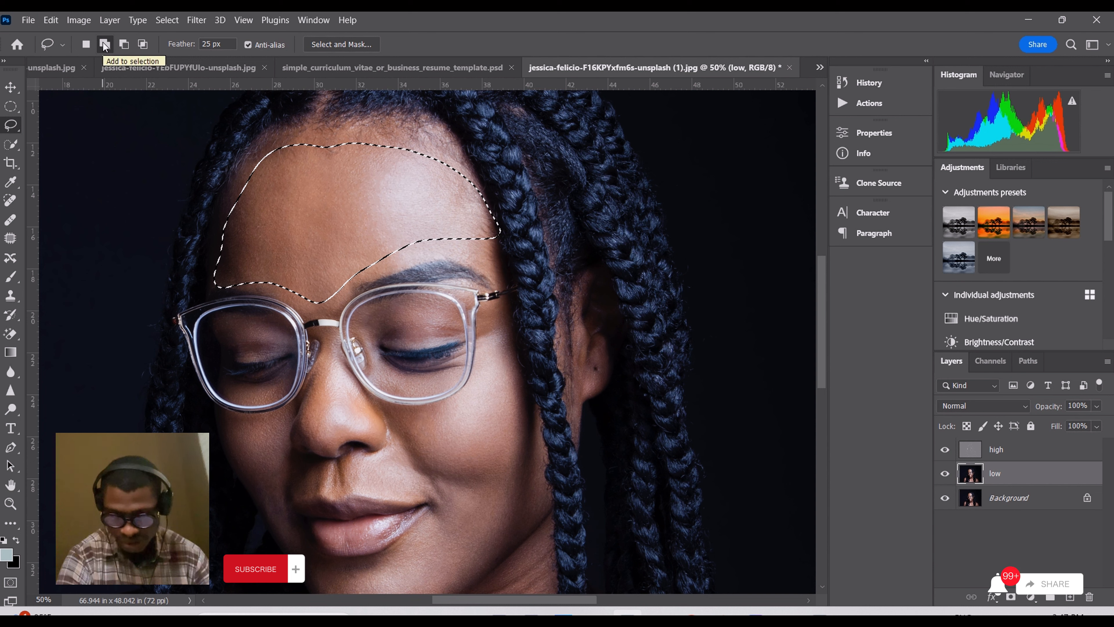
{"action": "key", "text": "ctrl+d"}
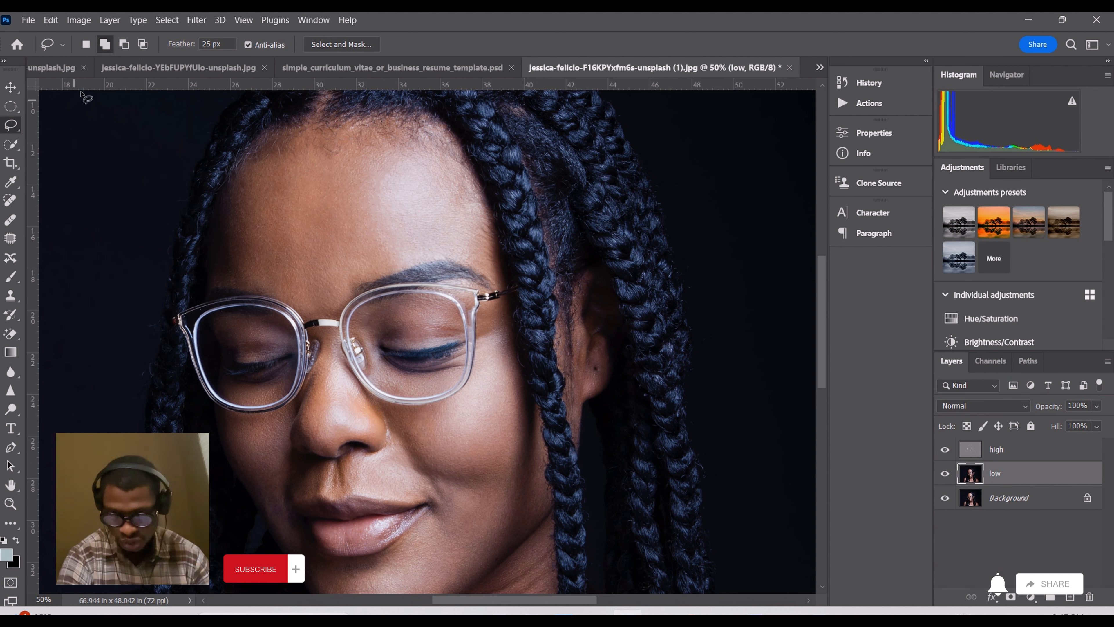
{"action": "left_click", "coordinate": [108, 45]}
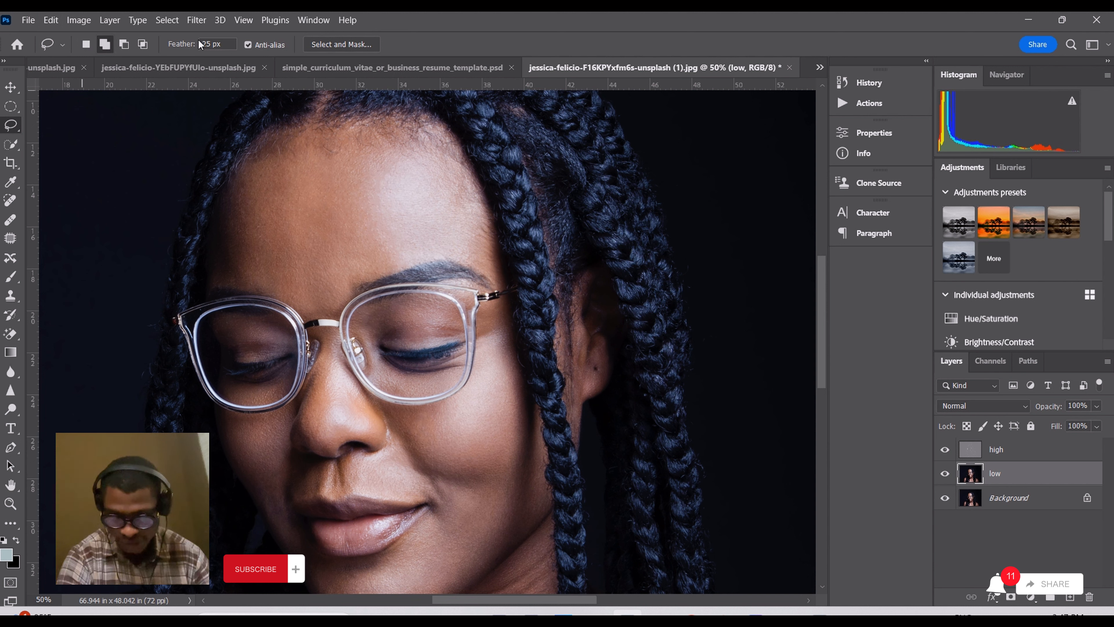
{"action": "mouse_move", "coordinate": [243, 162]}
{"action": "left_mouse_down"}
{"action": "mouse_move", "coordinate": [213, 291]}
{"action": "mouse_move", "coordinate": [266, 277]}
{"action": "mouse_move", "coordinate": [318, 302]}
{"action": "mouse_move", "coordinate": [362, 275]}
{"action": "mouse_move", "coordinate": [450, 259]}
{"action": "left_mouse_up"}
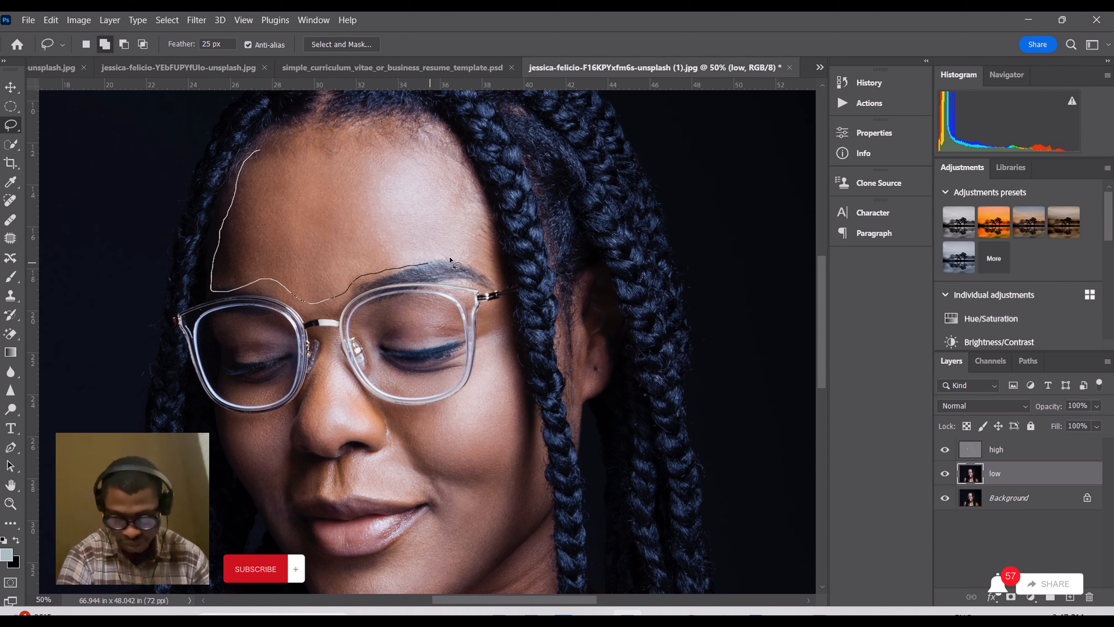
{"action": "left_click_drag", "start_coordinate": [481, 211], "coordinate": [351, 140]}
{"action": "key", "text": "ctrl+d"}
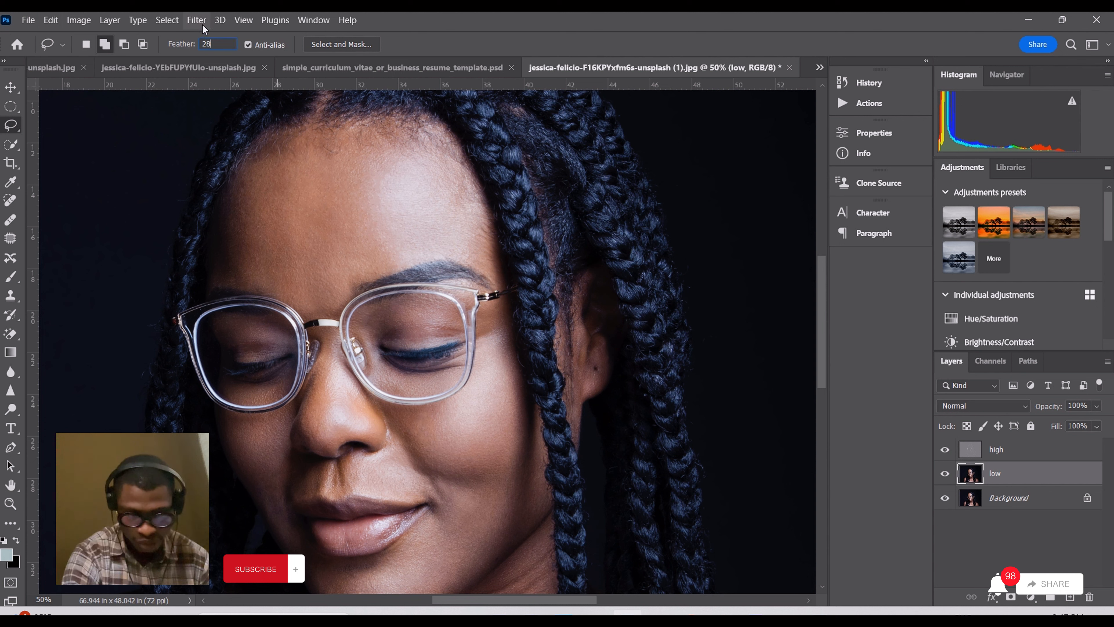
Set the lasso feather to 28 px and outline the forehead from the hairline down to the eyebrows.
{"action": "key", "text": "Return"}
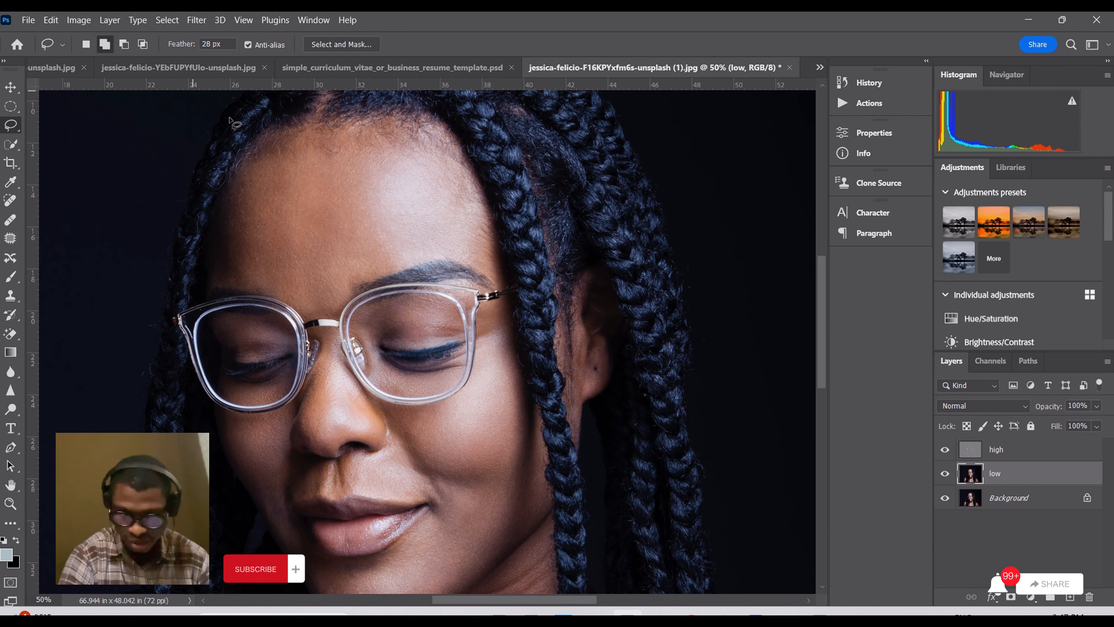
{"action": "mouse_move", "coordinate": [236, 189]}
{"action": "left_mouse_down"}
{"action": "mouse_move", "coordinate": [207, 277]}
{"action": "mouse_move", "coordinate": [324, 303]}
{"action": "left_mouse_up"}
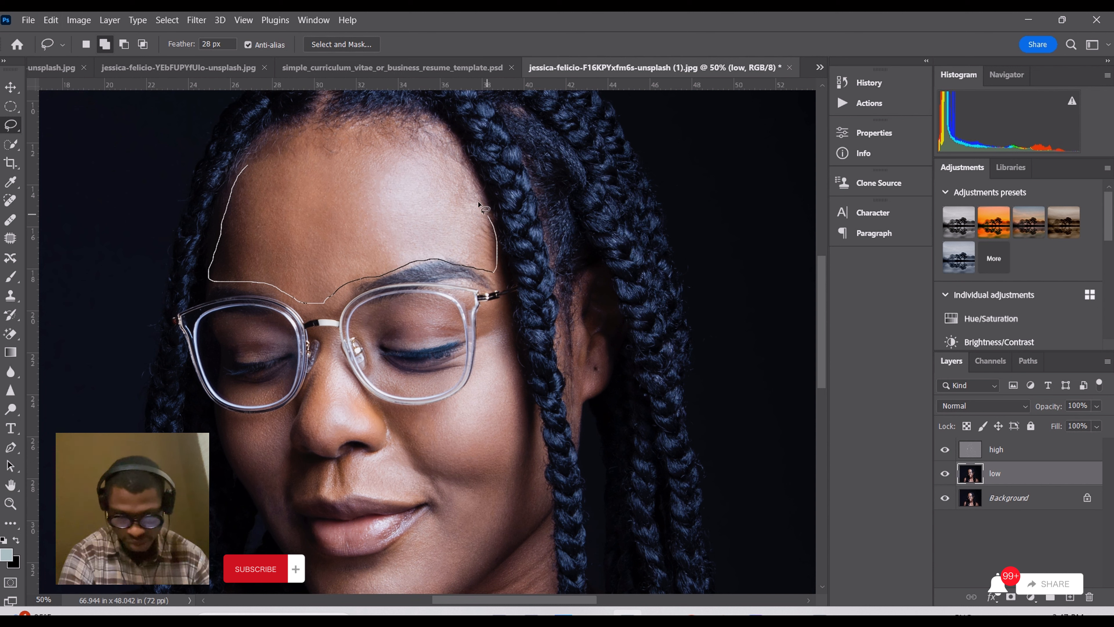
{"action": "mouse_move", "coordinate": [479, 206]}
{"action": "left_mouse_down"}
{"action": "mouse_move", "coordinate": [427, 142]}
{"action": "mouse_move", "coordinate": [344, 128]}
{"action": "mouse_move", "coordinate": [259, 153]}
{"action": "left_mouse_up"}
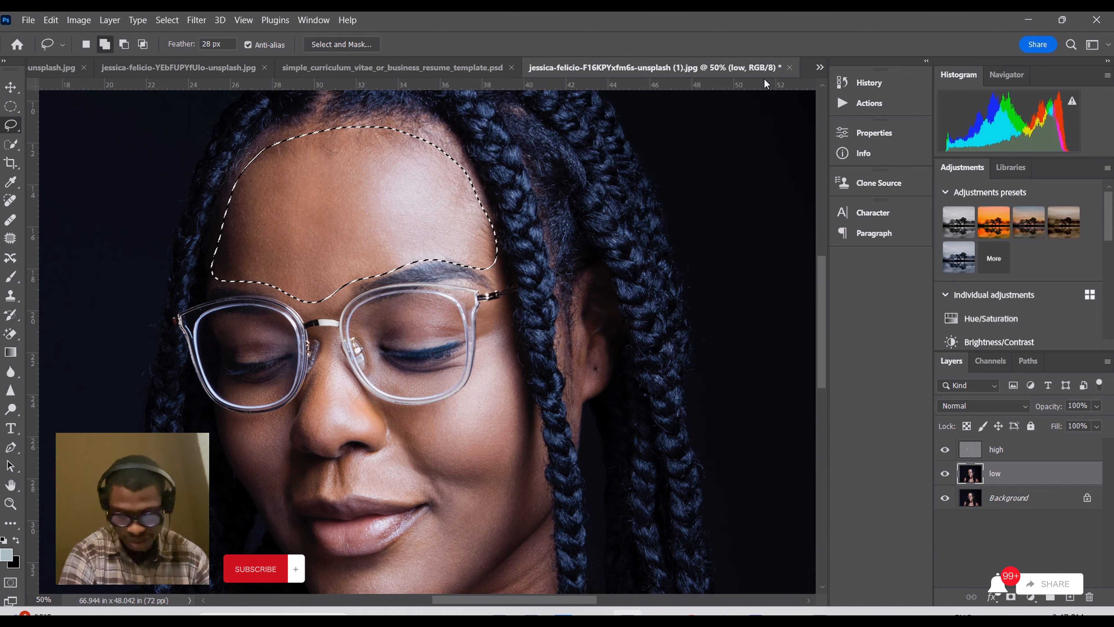
Apply a Gaussian Blur with a 30-pixel radius to the forehead selection on the low layer, and deselect it.
{"action": "mouse_move", "coordinate": [355, 399]}
{"action": "left_mouse_down"}
{"action": "mouse_move", "coordinate": [321, 298]}
{"action": "mouse_move", "coordinate": [415, 385]}
{"action": "left_mouse_up"}
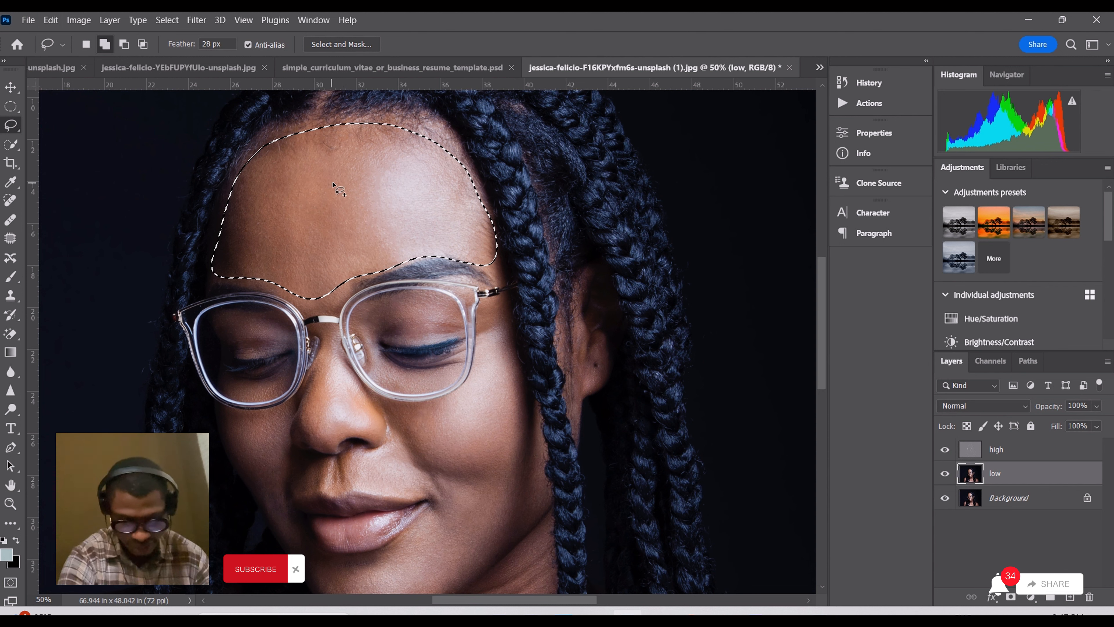
{"action": "key", "text": "ctrl+equal"}
{"action": "left_click_drag", "start_coordinate": [345, 165], "coordinate": [365, 227]}
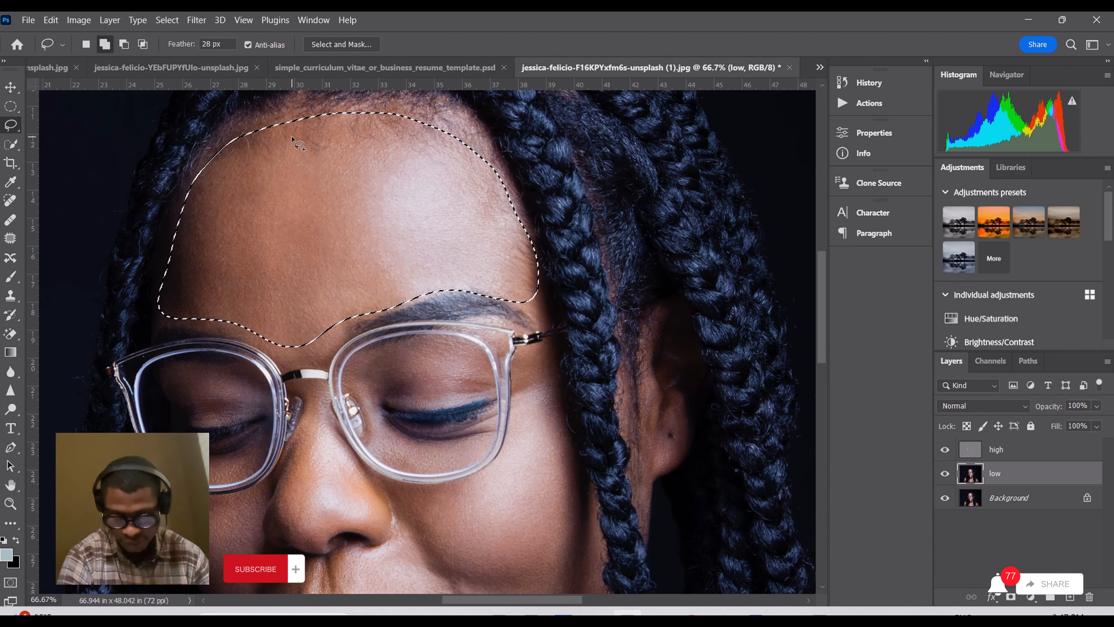
{"action": "left_click", "coordinate": [195, 22]}
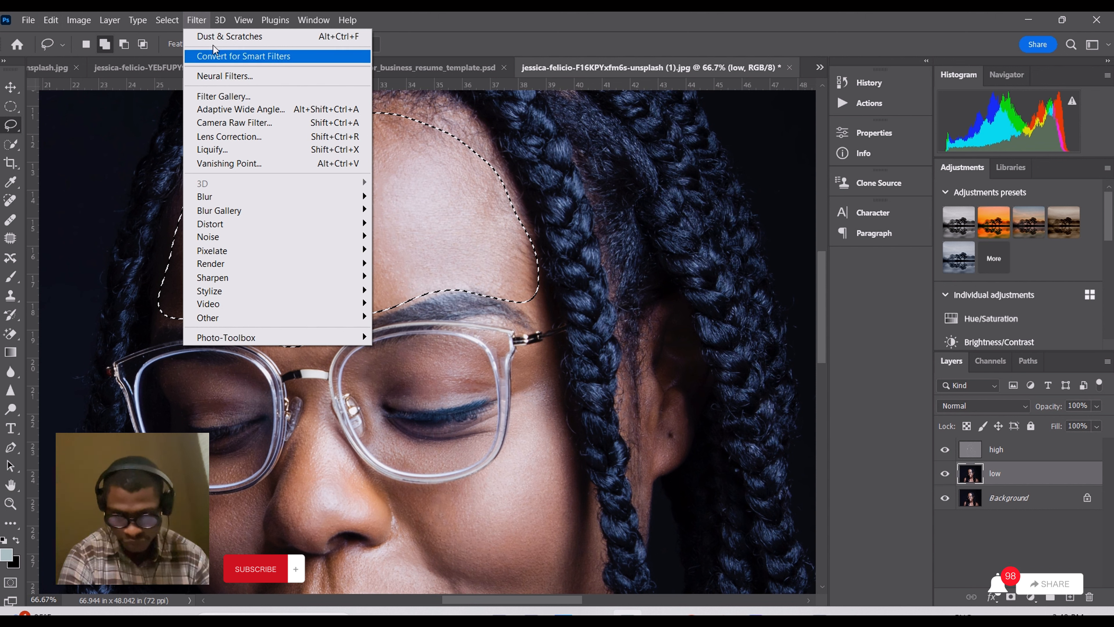
{"action": "mouse_move", "coordinate": [251, 224]}
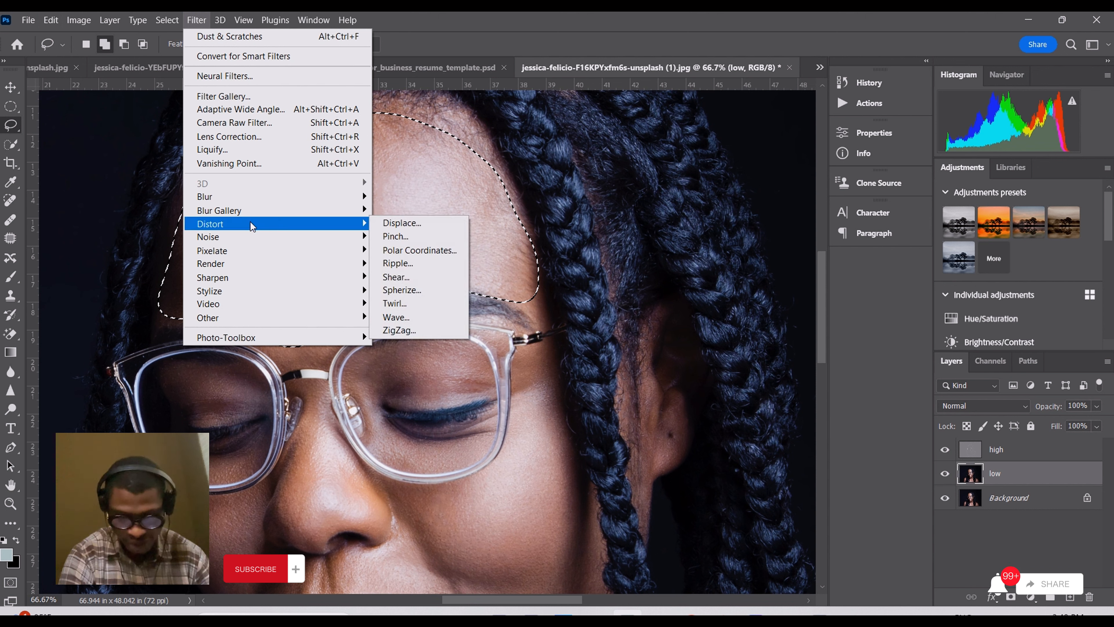
{"action": "mouse_move", "coordinate": [253, 262]}
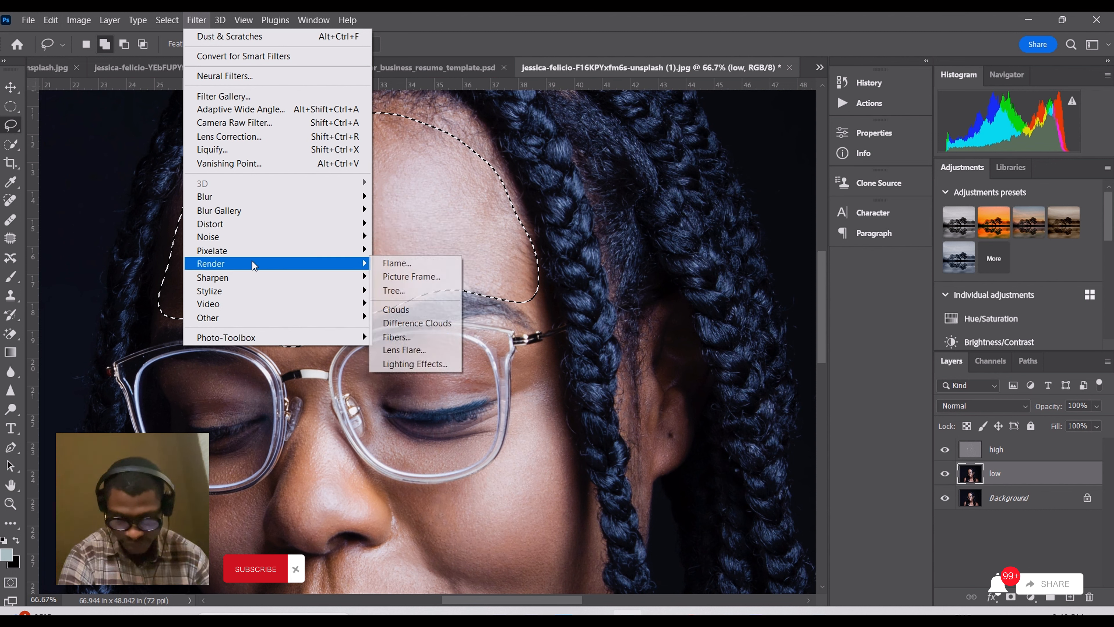
{"action": "mouse_move", "coordinate": [253, 197]}
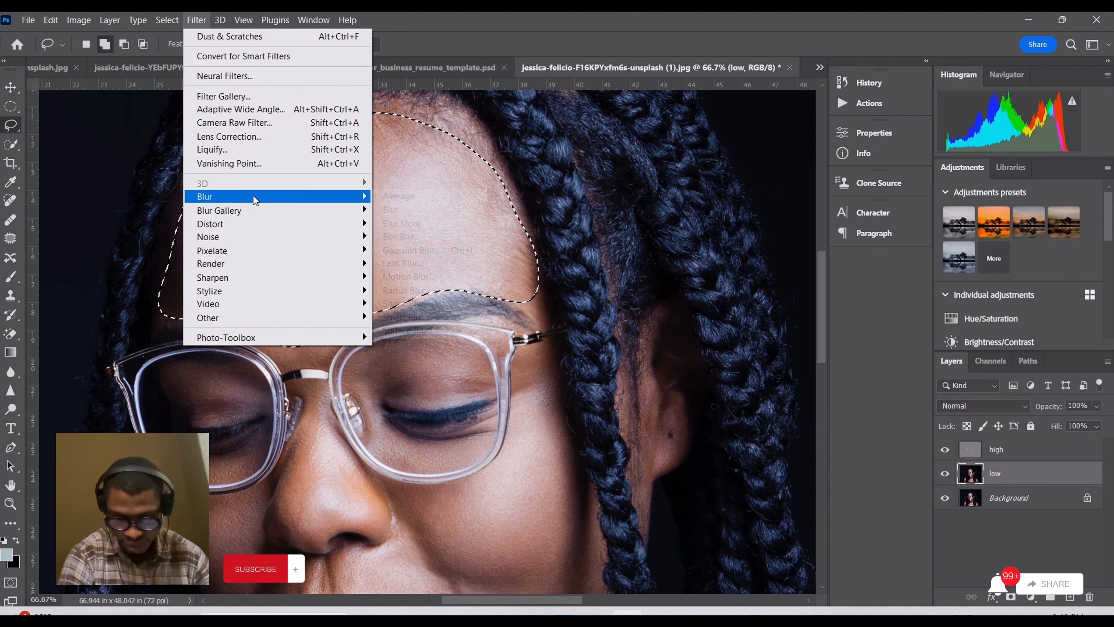
{"action": "left_click", "coordinate": [415, 250]}
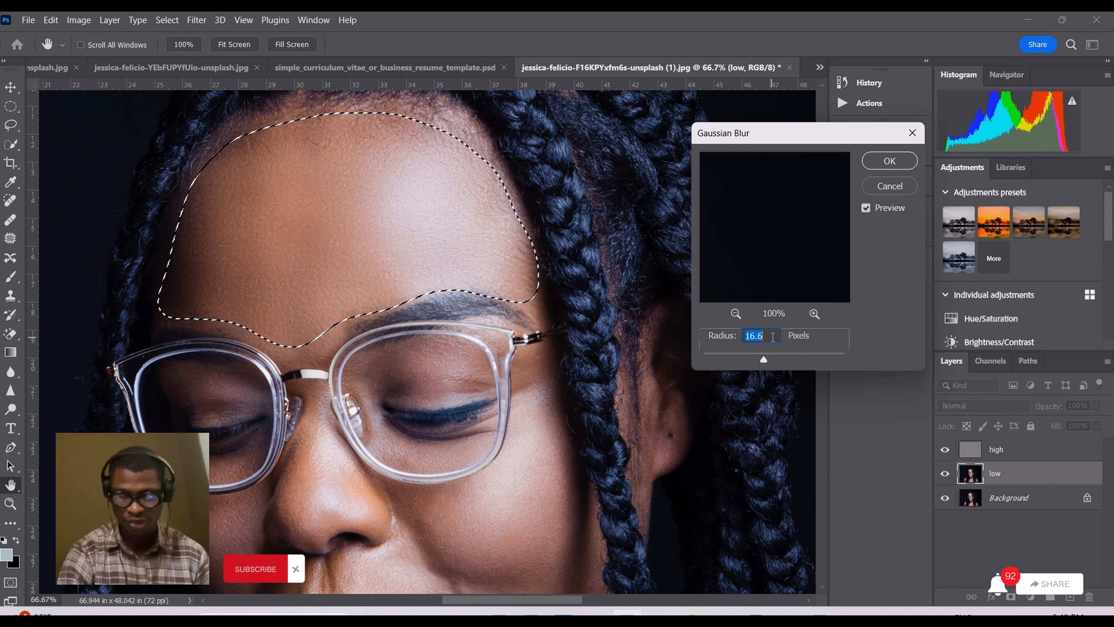
{"action": "type", "text": "30"}
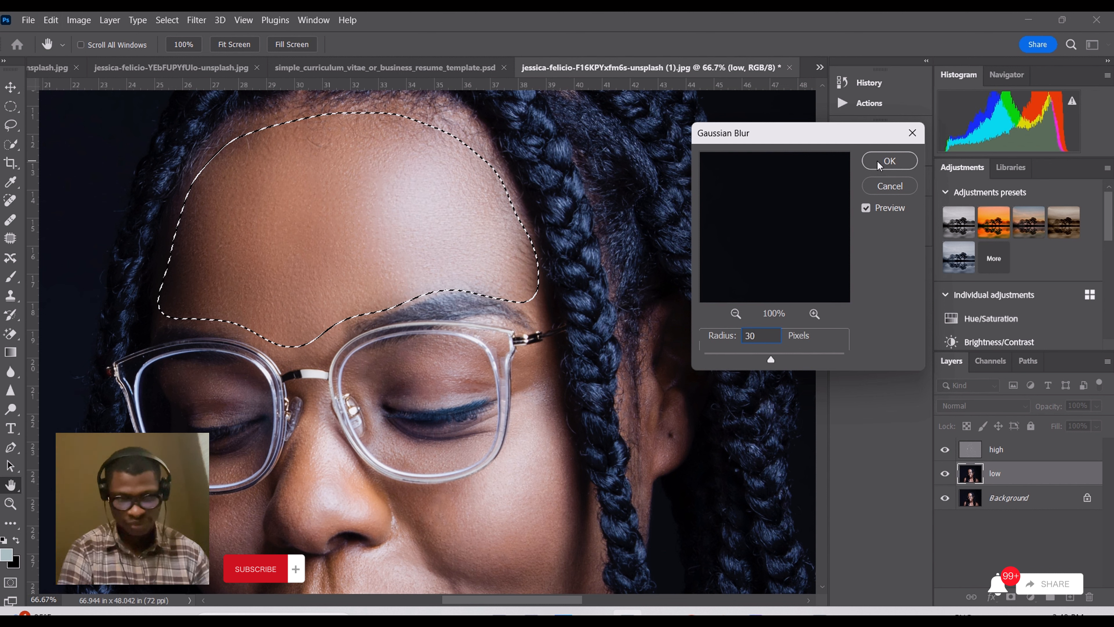
{"action": "left_click", "coordinate": [888, 161]}
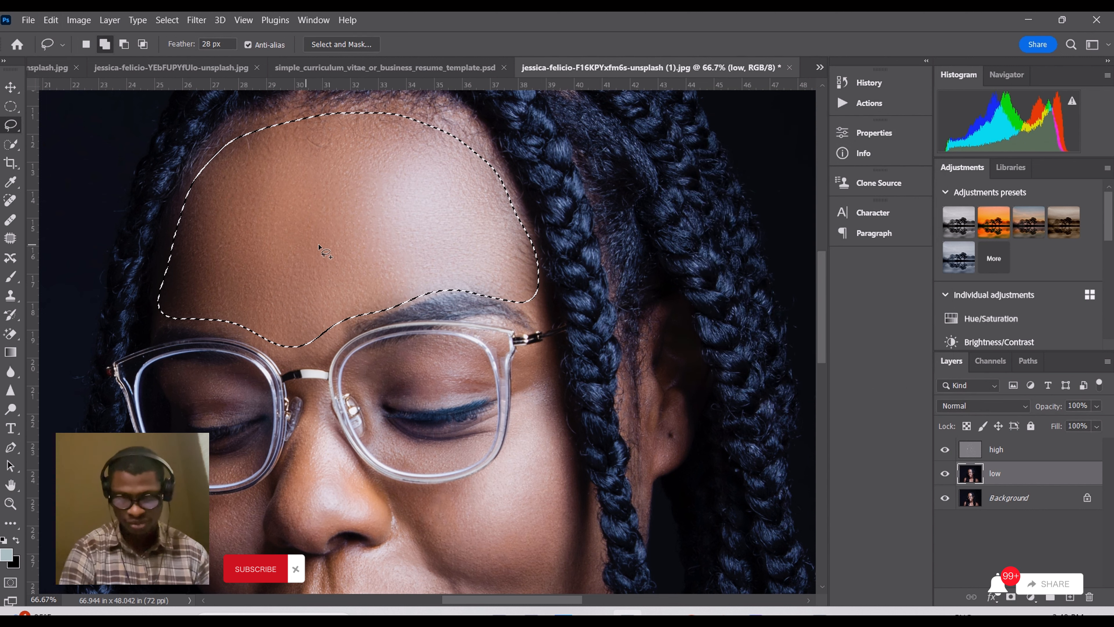
{"action": "left_click", "coordinate": [178, 20]}
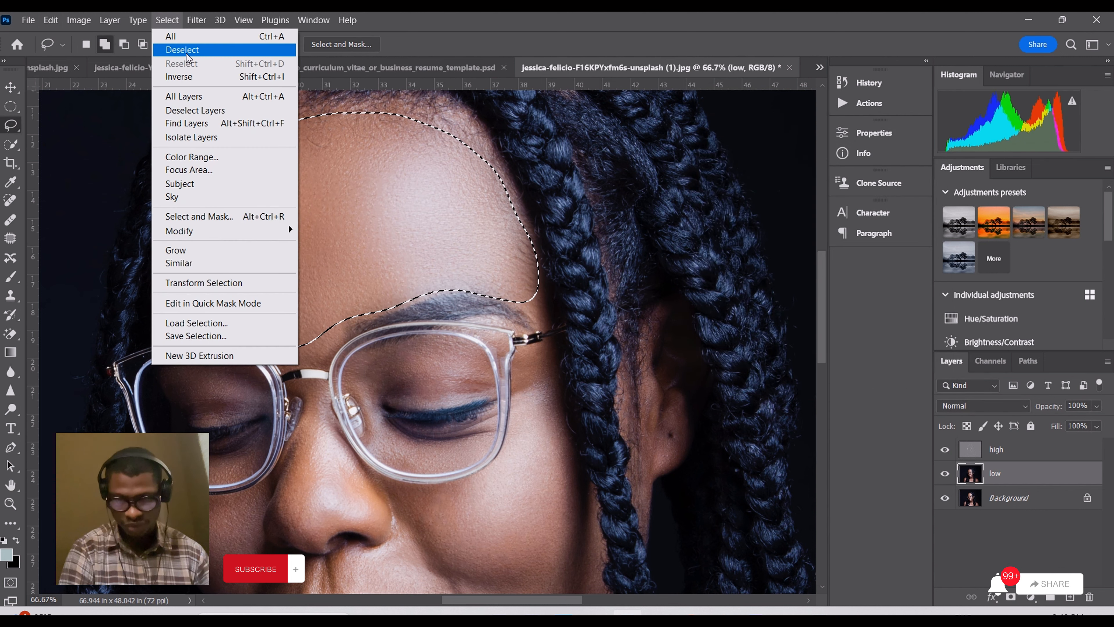
{"action": "left_click", "coordinate": [184, 48]}
Lasso the eyelid, the large cheek area and the under-eye skin on the right side of the face as one combined selection.
{"action": "left_click_drag", "start_coordinate": [289, 344], "coordinate": [291, 226]}
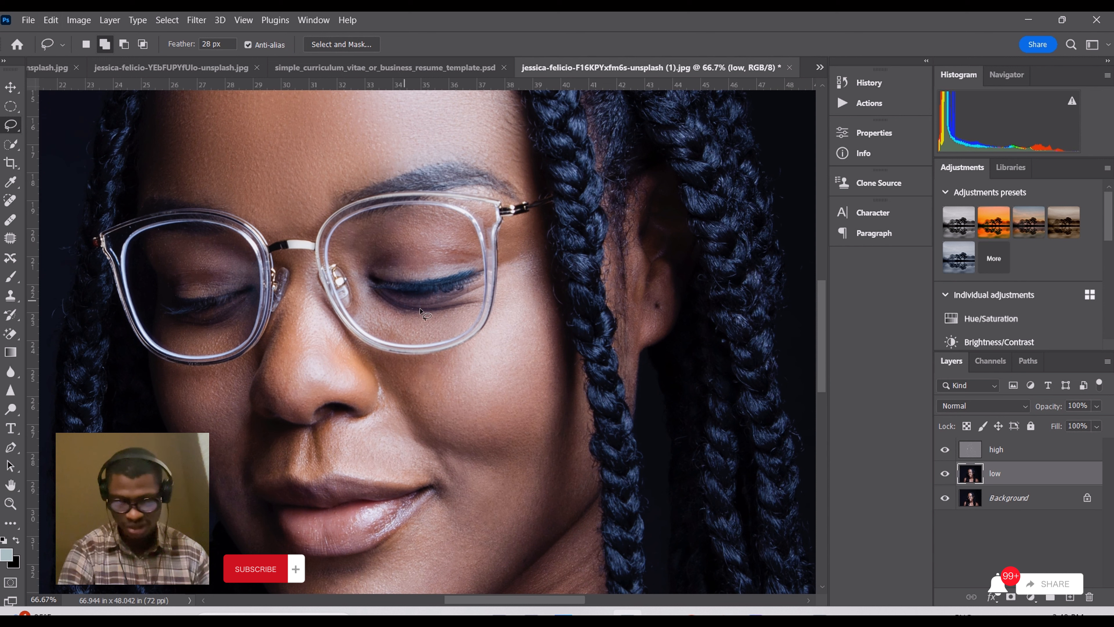
{"action": "left_click_drag", "start_coordinate": [432, 220], "coordinate": [375, 240]}
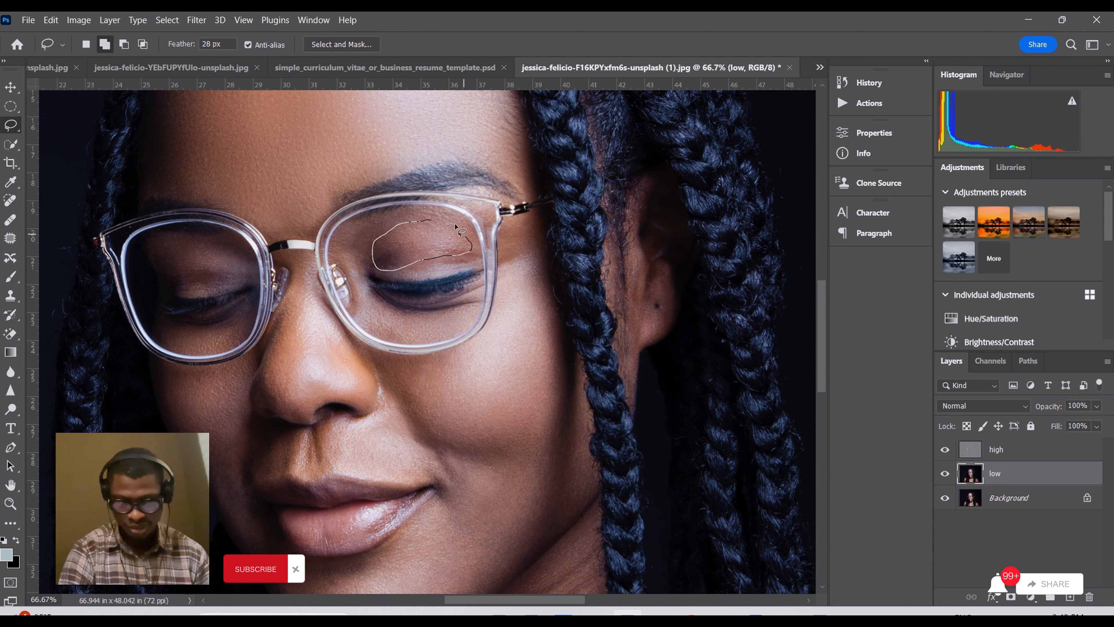
{"action": "left_click_drag", "start_coordinate": [456, 226], "coordinate": [436, 217]}
{"action": "mouse_move", "coordinate": [491, 346]}
{"action": "left_mouse_down"}
{"action": "mouse_move", "coordinate": [408, 367]}
{"action": "mouse_move", "coordinate": [411, 414]}
{"action": "mouse_move", "coordinate": [449, 444]}
{"action": "mouse_move", "coordinate": [528, 452]}
{"action": "mouse_move", "coordinate": [575, 426]}
{"action": "mouse_move", "coordinate": [569, 301]}
{"action": "mouse_move", "coordinate": [542, 245]}
{"action": "left_mouse_up"}
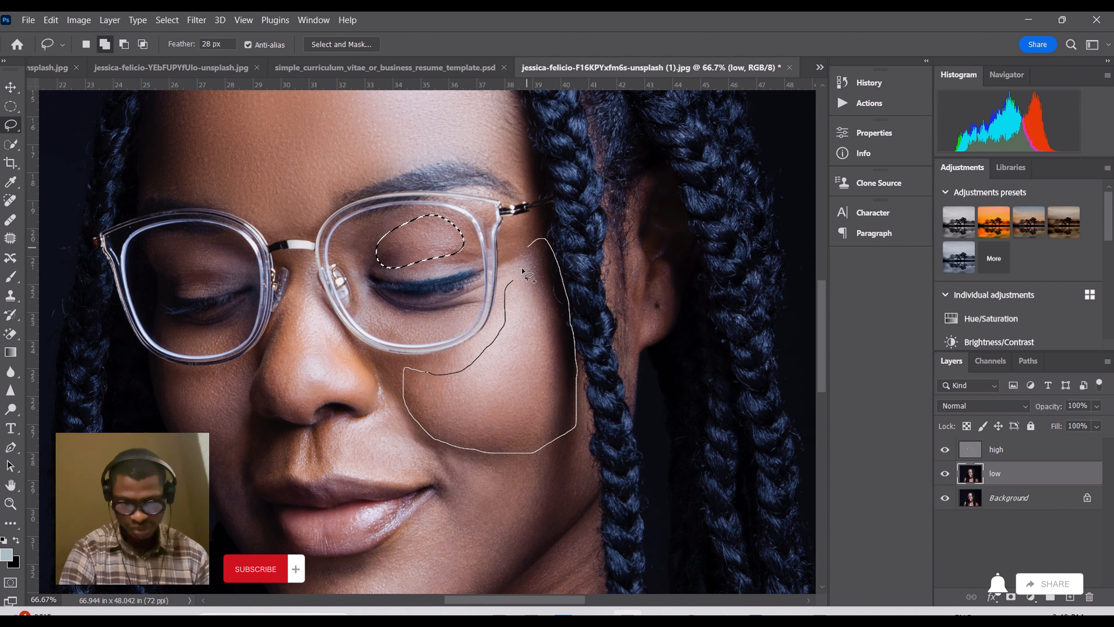
{"action": "left_click_drag", "start_coordinate": [417, 312], "coordinate": [358, 285]}
{"action": "mouse_move", "coordinate": [377, 332]}
{"action": "left_mouse_down"}
{"action": "mouse_move", "coordinate": [452, 324]}
{"action": "mouse_move", "coordinate": [464, 307]}
{"action": "mouse_move", "coordinate": [439, 309]}
{"action": "left_mouse_up"}
{"action": "mouse_move", "coordinate": [353, 277]}
{"action": "left_mouse_down"}
{"action": "mouse_move", "coordinate": [346, 242]}
{"action": "mouse_move", "coordinate": [388, 268]}
{"action": "left_mouse_up"}
Add the under-eye skin, eyelid and cheek on the left side of the face to the lasso selection.
{"action": "mouse_move", "coordinate": [256, 346]}
{"action": "left_mouse_down"}
{"action": "mouse_move", "coordinate": [334, 333]}
{"action": "mouse_move", "coordinate": [271, 310]}
{"action": "mouse_move", "coordinate": [269, 325]}
{"action": "mouse_move", "coordinate": [329, 312]}
{"action": "mouse_move", "coordinate": [306, 308]}
{"action": "left_mouse_up"}
{"action": "mouse_move", "coordinate": [282, 223]}
{"action": "left_mouse_down"}
{"action": "mouse_move", "coordinate": [242, 246]}
{"action": "mouse_move", "coordinate": [322, 251]}
{"action": "mouse_move", "coordinate": [285, 221]}
{"action": "left_mouse_up"}
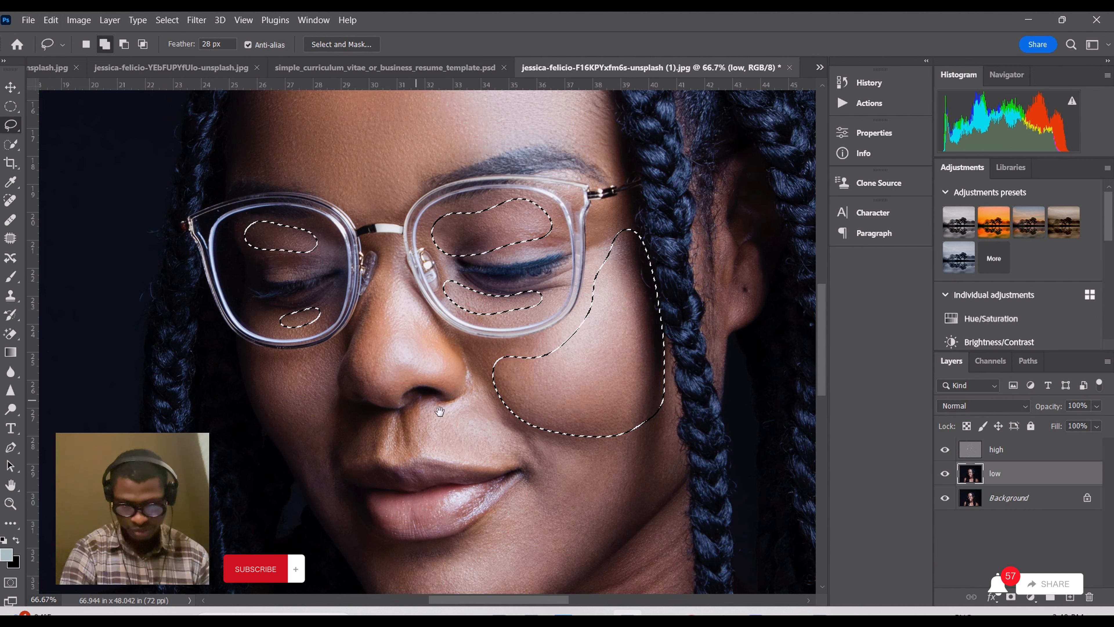
{"action": "left_click_drag", "start_coordinate": [605, 310], "coordinate": [528, 199]}
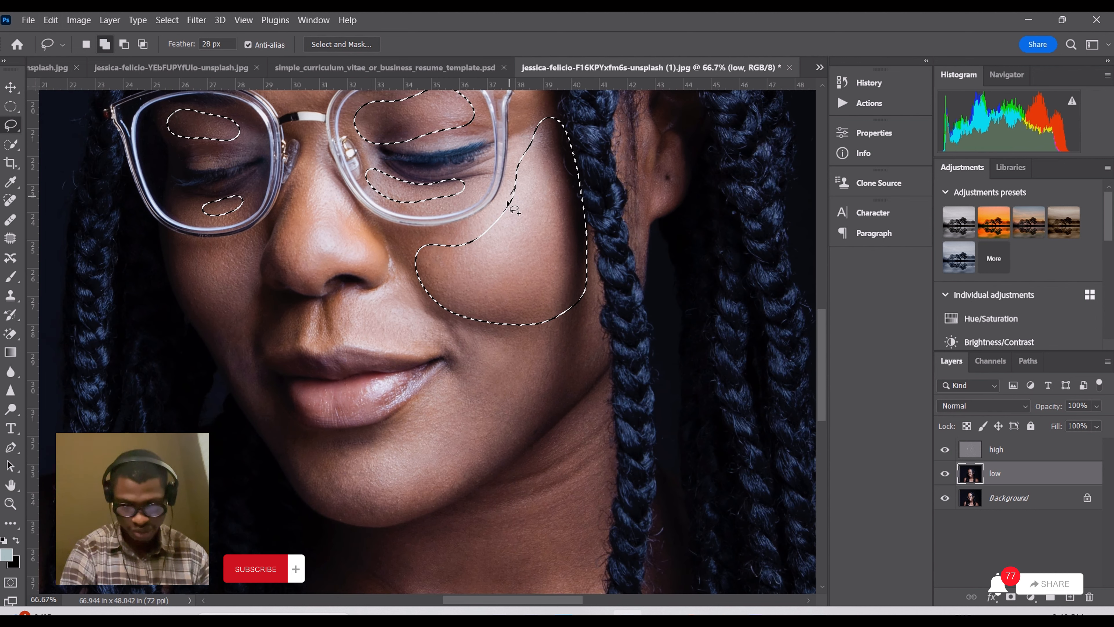
{"action": "left_click_drag", "start_coordinate": [458, 251], "coordinate": [520, 247]}
{"action": "left_click_drag", "start_coordinate": [310, 330], "coordinate": [363, 339]}
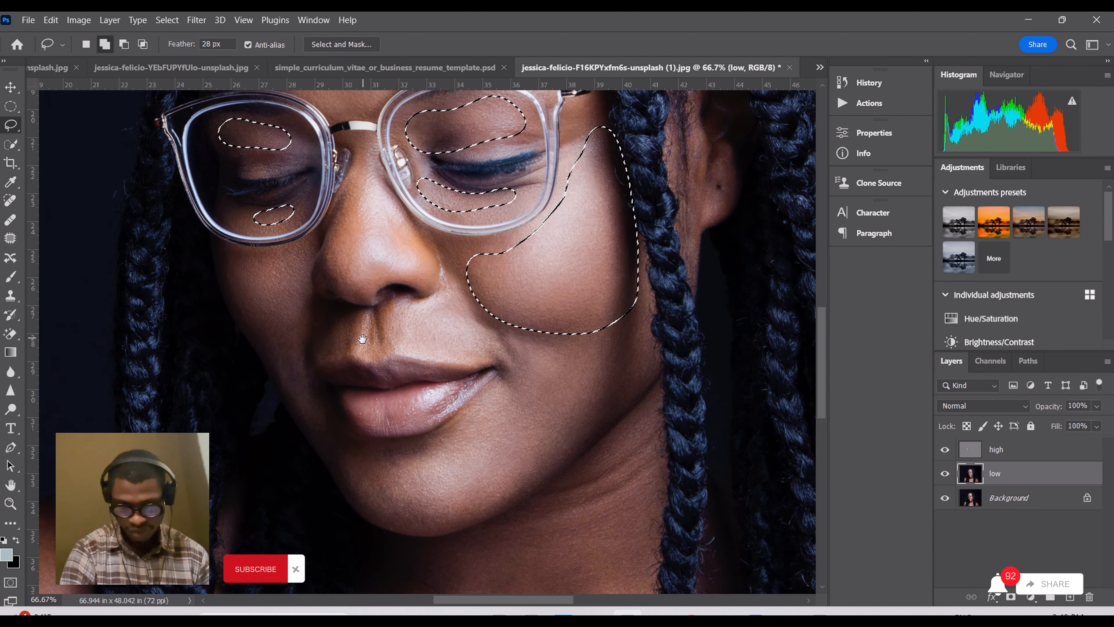
{"action": "mouse_move", "coordinate": [281, 262]}
{"action": "left_mouse_down"}
{"action": "mouse_move", "coordinate": [248, 261]}
{"action": "mouse_move", "coordinate": [239, 275]}
{"action": "mouse_move", "coordinate": [277, 368]}
{"action": "mouse_move", "coordinate": [297, 350]}
{"action": "mouse_move", "coordinate": [305, 277]}
{"action": "mouse_move", "coordinate": [283, 259]}
{"action": "left_mouse_up"}
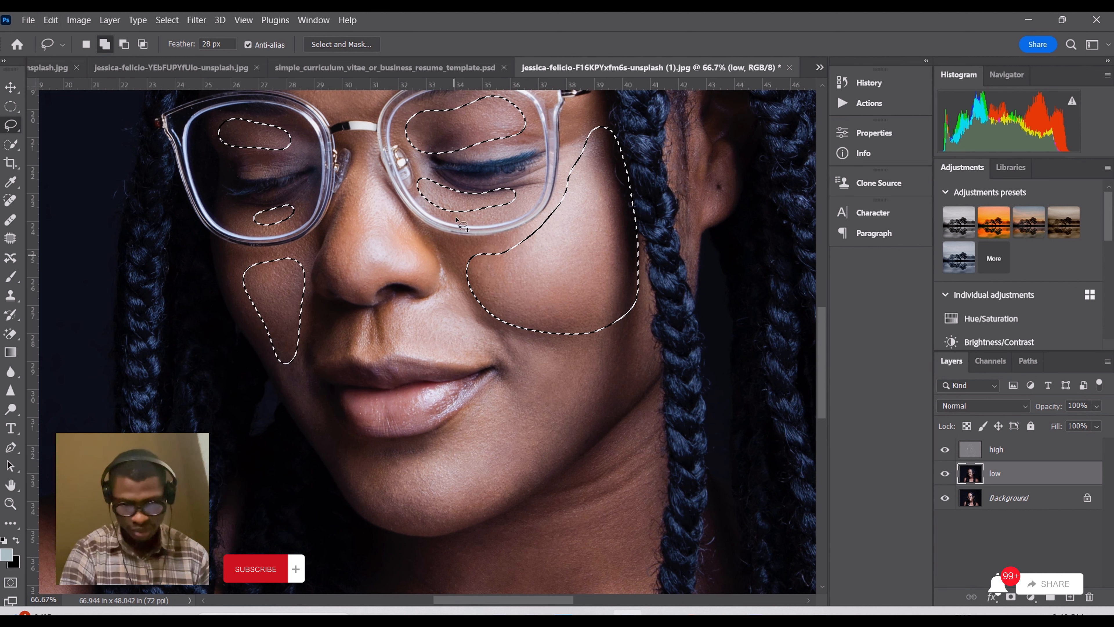
Apply a Gaussian Blur with a 28-pixel radius to the combined eyelid, under-eye and cheek selection on the low layer, and deselect it.
{"action": "left_click_drag", "start_coordinate": [463, 225], "coordinate": [453, 373]}
{"action": "left_click", "coordinate": [196, 20]}
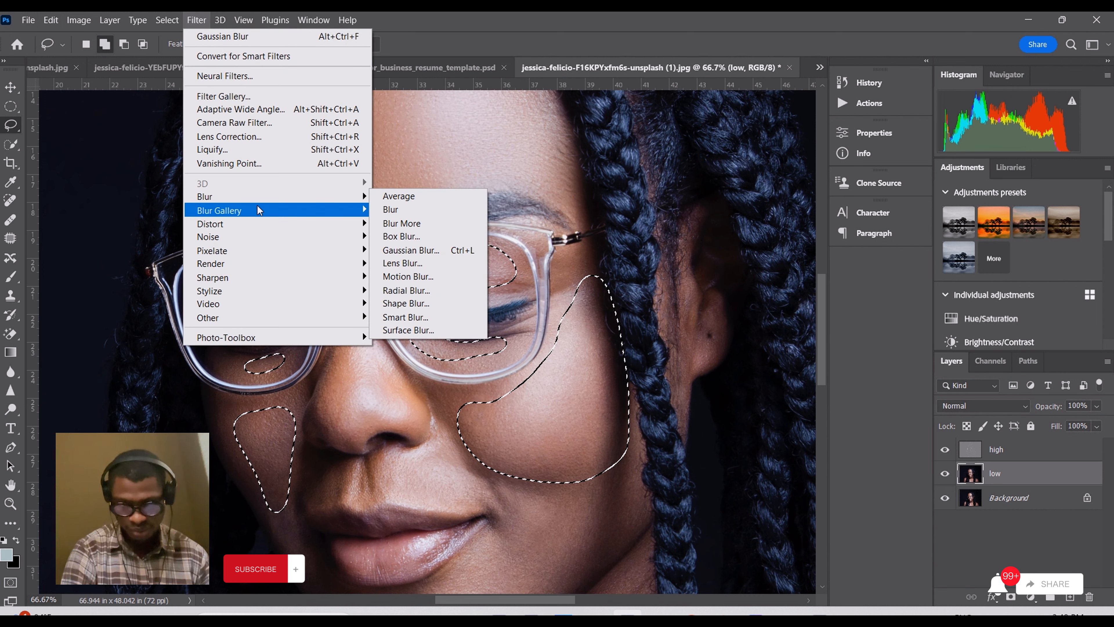
{"action": "mouse_move", "coordinate": [257, 198]}
{"action": "left_click", "coordinate": [408, 250]}
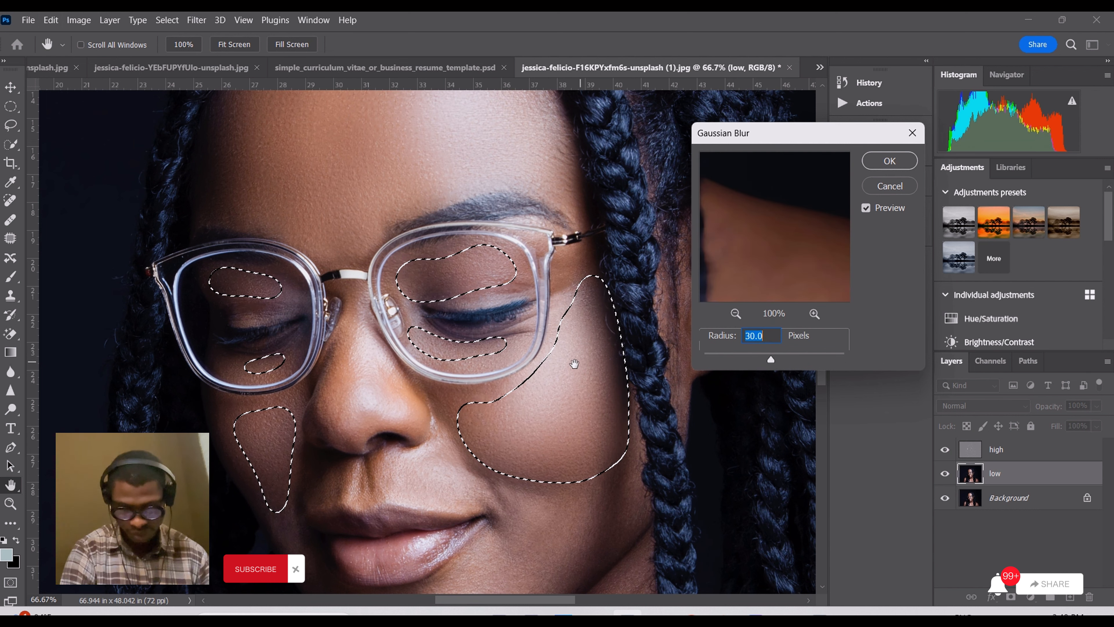
{"action": "left_click_drag", "start_coordinate": [574, 363], "coordinate": [559, 361]}
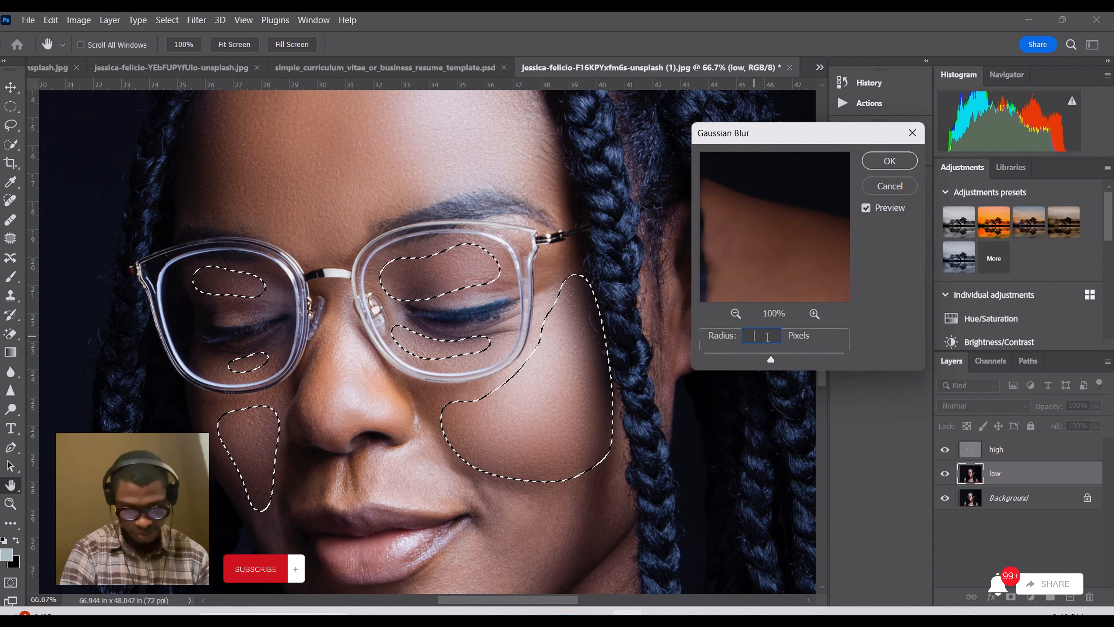
{"action": "type", "text": "30"}
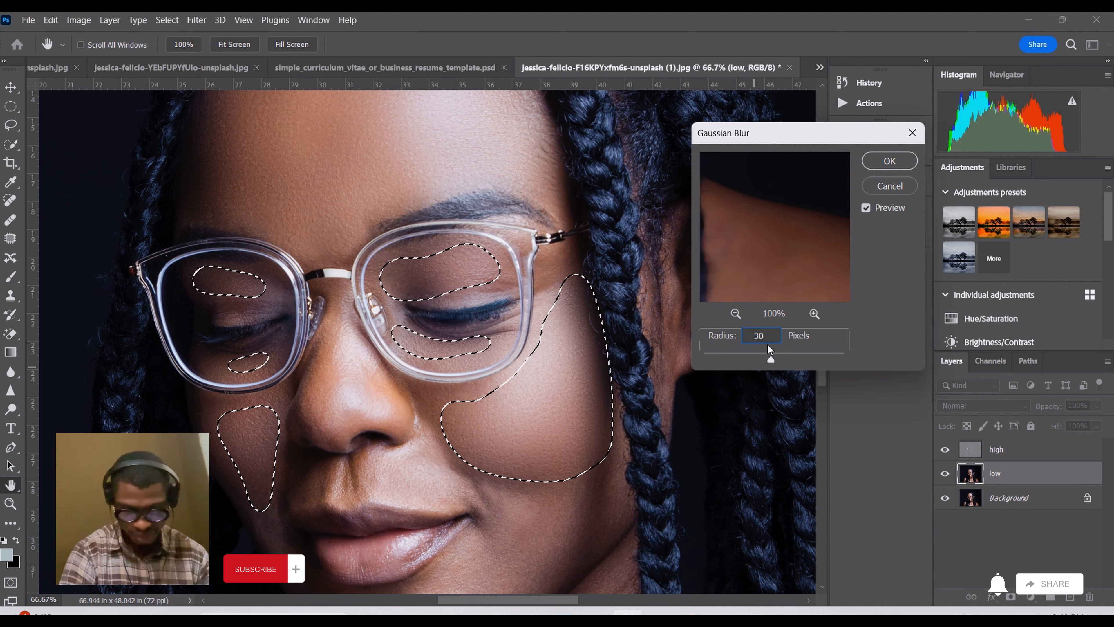
{"action": "double_click", "coordinate": [751, 337]}
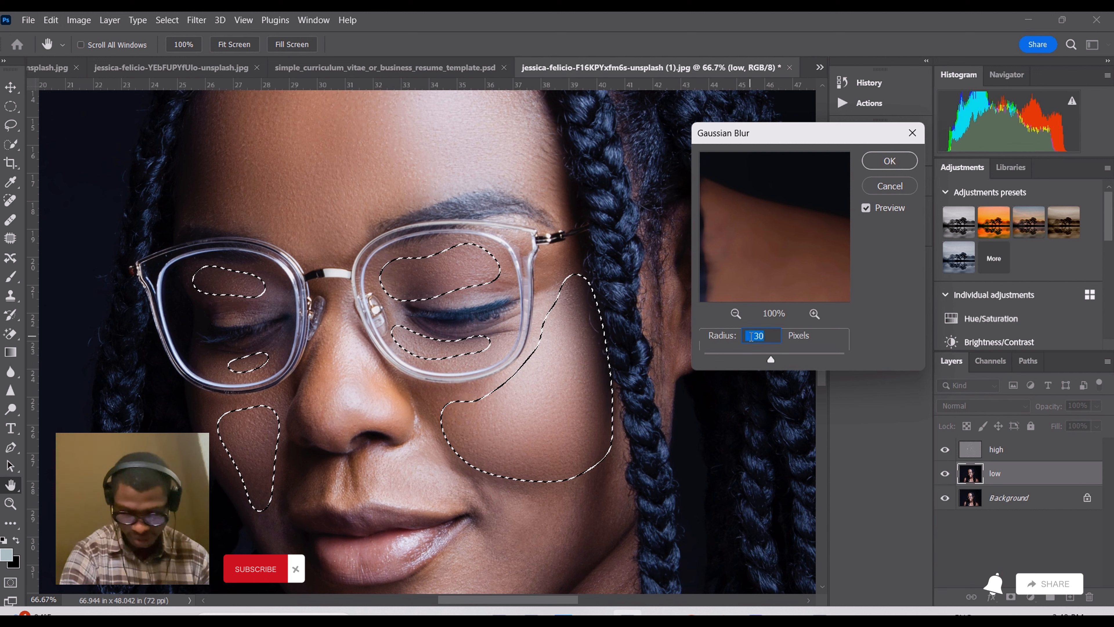
{"action": "type", "text": "28."}
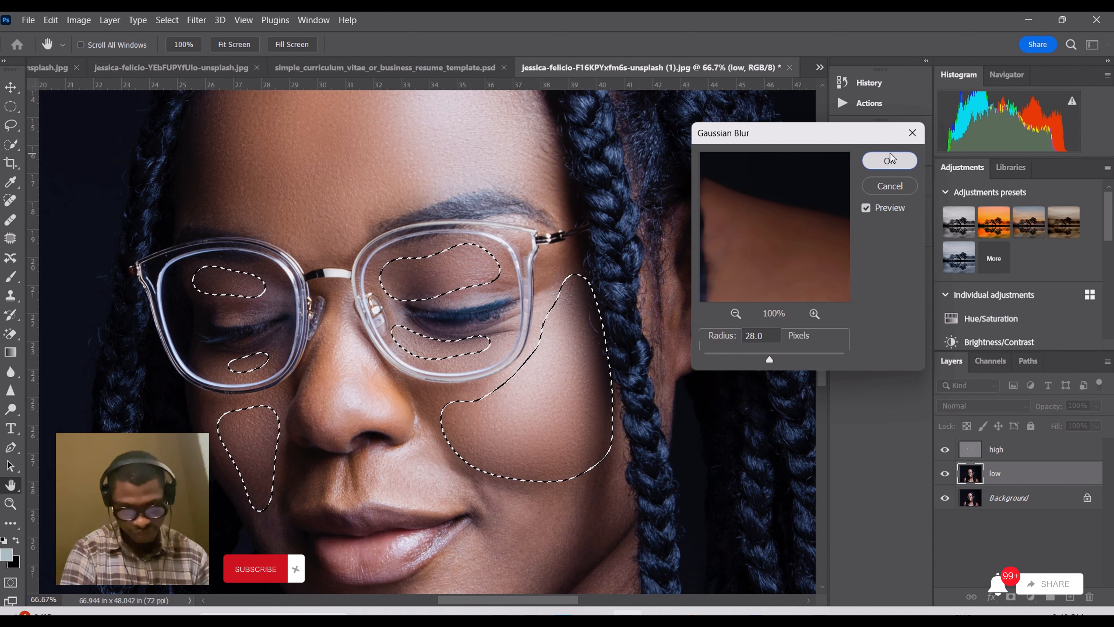
{"action": "left_click", "coordinate": [890, 160]}
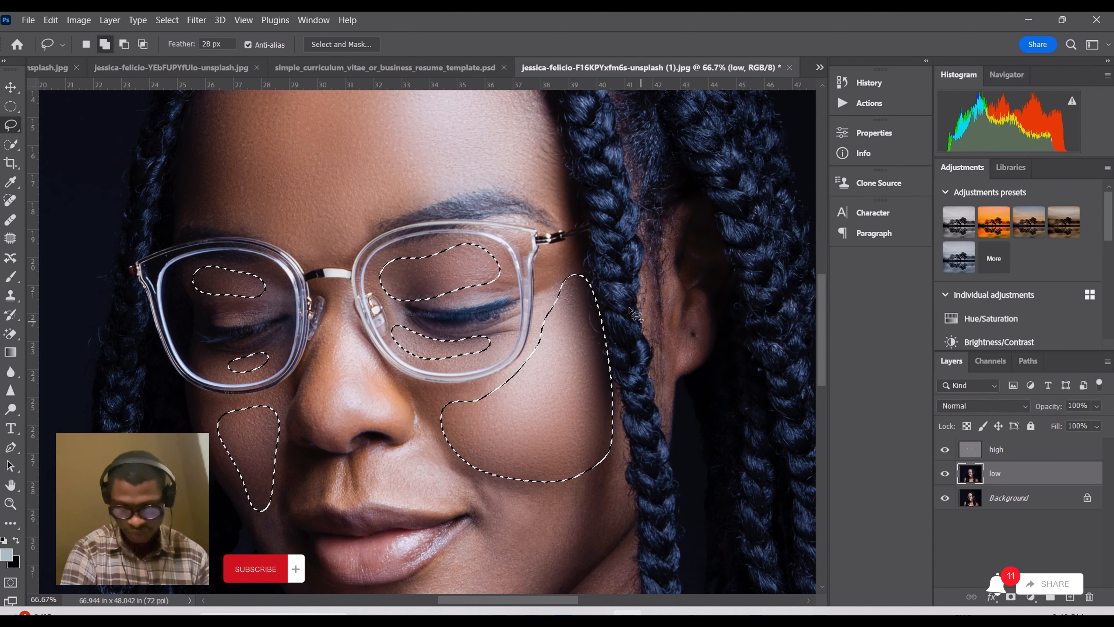
{"action": "left_click", "coordinate": [197, 20]}
{"action": "mouse_move", "coordinate": [167, 20]}
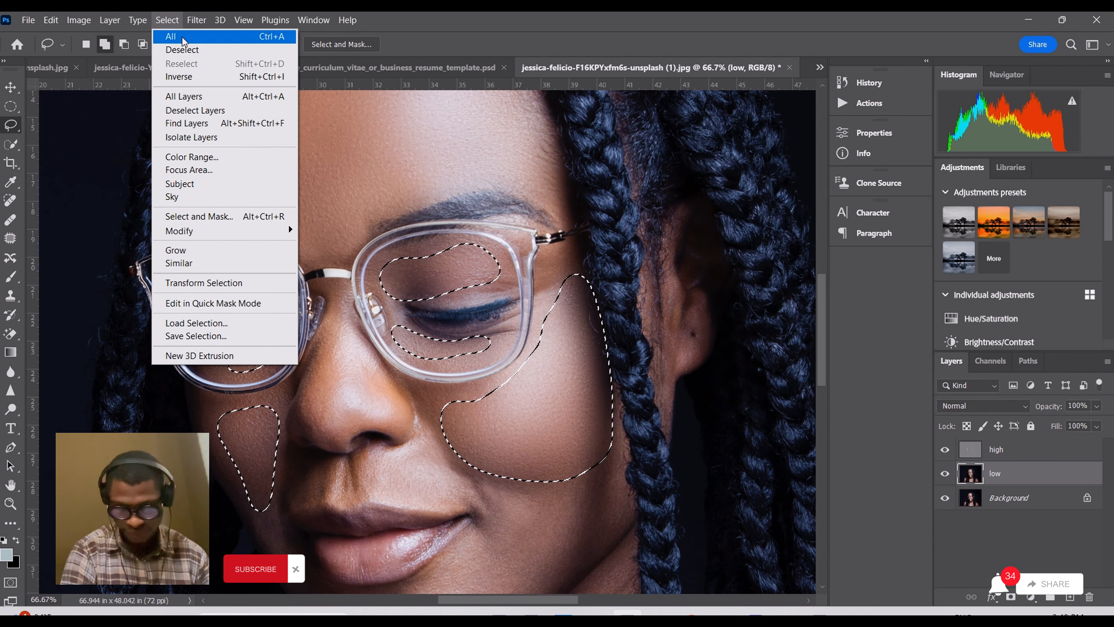
{"action": "left_click", "coordinate": [180, 49]}
Lasso the skin above the upper lip on both sides and add the chin and jaw area below the mouth to the selection.
{"action": "scroll", "coordinate": [412, 273], "scroll_direction": "down", "scroll_amount": 5}
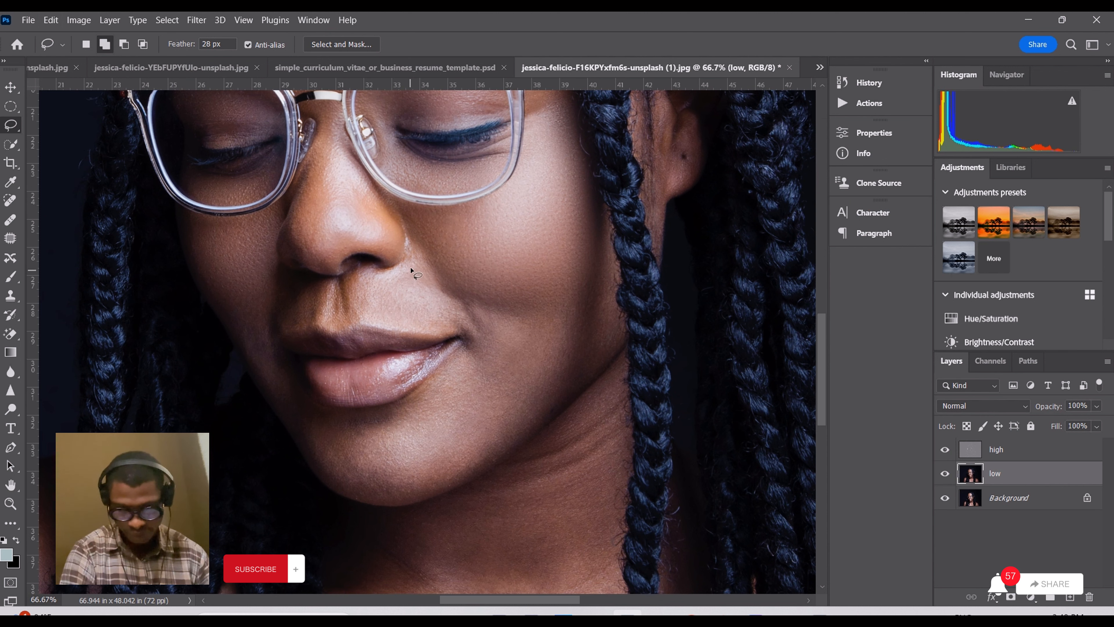
{"action": "mouse_move", "coordinate": [397, 325]}
{"action": "left_mouse_down"}
{"action": "mouse_move", "coordinate": [449, 313]}
{"action": "mouse_move", "coordinate": [409, 272]}
{"action": "left_mouse_up"}
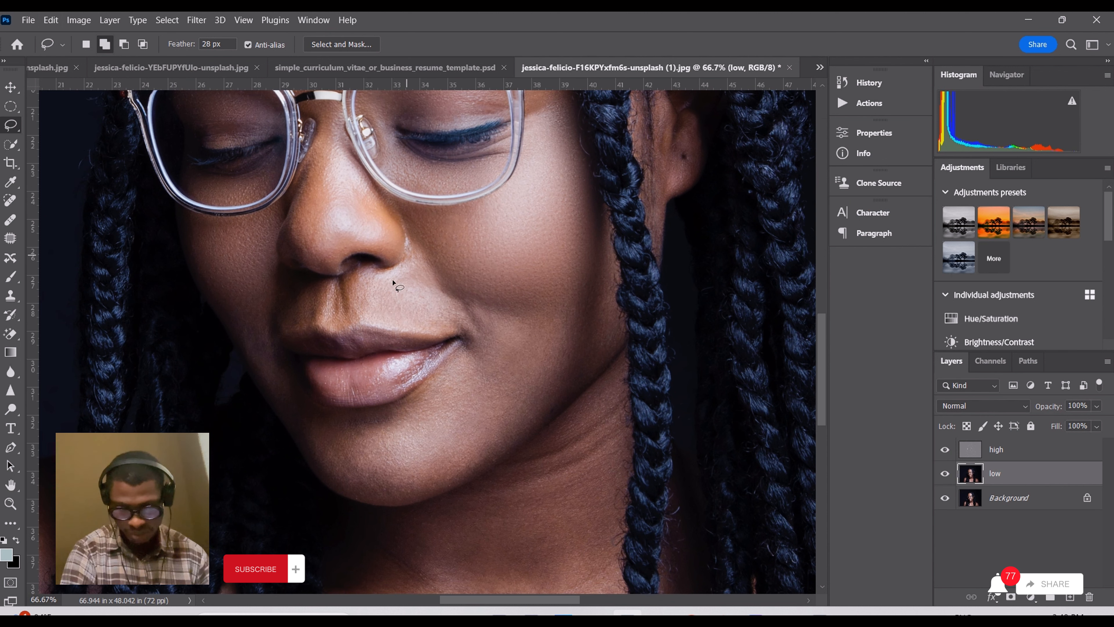
{"action": "mouse_move", "coordinate": [295, 289]}
{"action": "left_mouse_down"}
{"action": "mouse_move", "coordinate": [291, 315]}
{"action": "mouse_move", "coordinate": [335, 297]}
{"action": "mouse_move", "coordinate": [302, 288]}
{"action": "mouse_move", "coordinate": [361, 319]}
{"action": "mouse_move", "coordinate": [397, 325]}
{"action": "mouse_move", "coordinate": [401, 316]}
{"action": "left_mouse_up"}
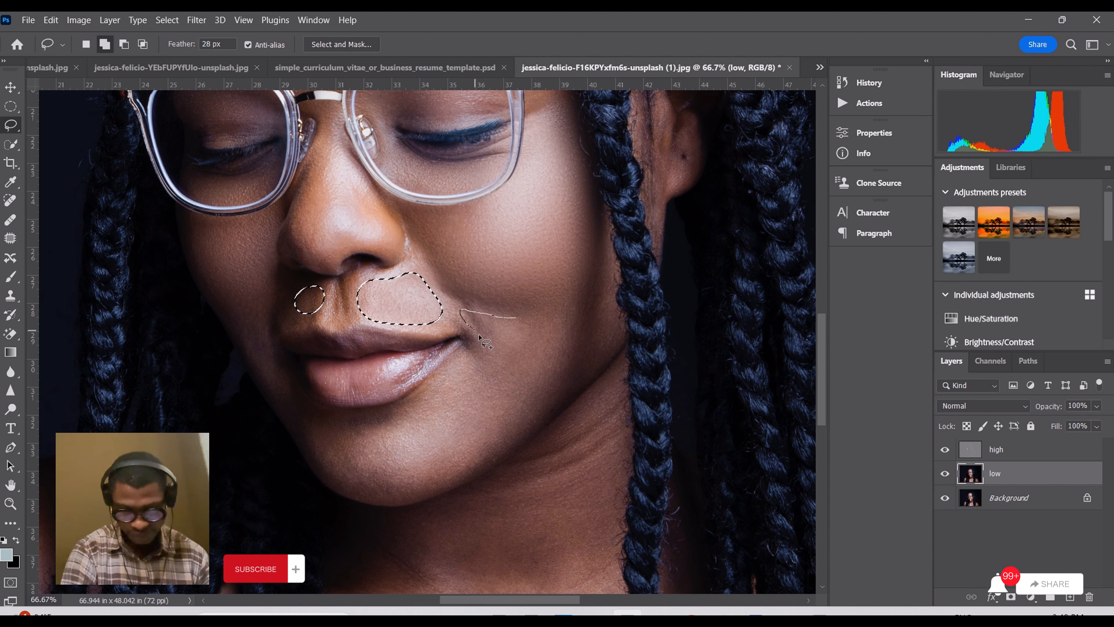
{"action": "mouse_move", "coordinate": [424, 403]}
{"action": "left_mouse_down"}
{"action": "mouse_move", "coordinate": [314, 430]}
{"action": "mouse_move", "coordinate": [343, 472]}
{"action": "mouse_move", "coordinate": [411, 478]}
{"action": "mouse_move", "coordinate": [473, 454]}
{"action": "mouse_move", "coordinate": [574, 372]}
{"action": "mouse_move", "coordinate": [591, 330]}
{"action": "mouse_move", "coordinate": [524, 311]}
{"action": "left_mouse_up"}
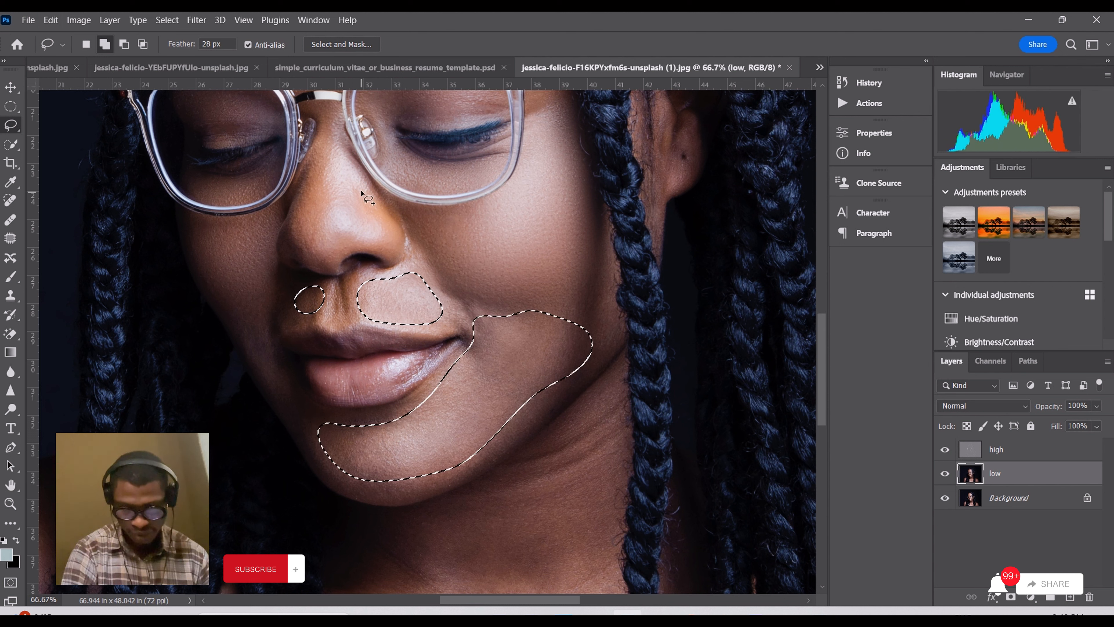
Reapply the last Gaussian Blur to the upper-lip, chin and jaw selection, and deselect it.
{"action": "left_click", "coordinate": [196, 20]}
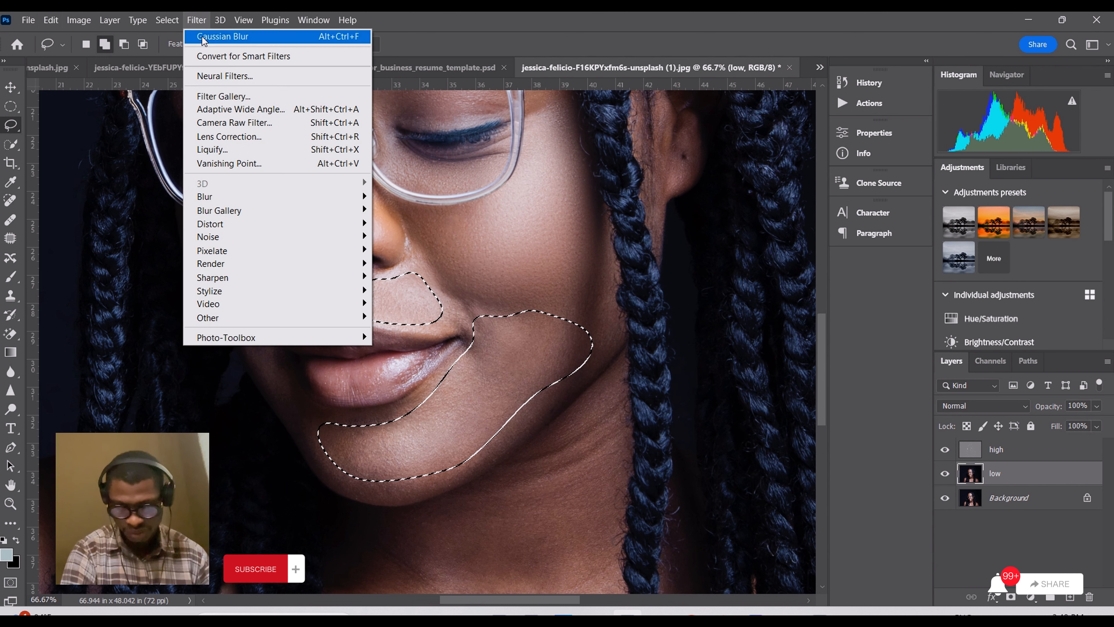
{"action": "left_click", "coordinate": [206, 37]}
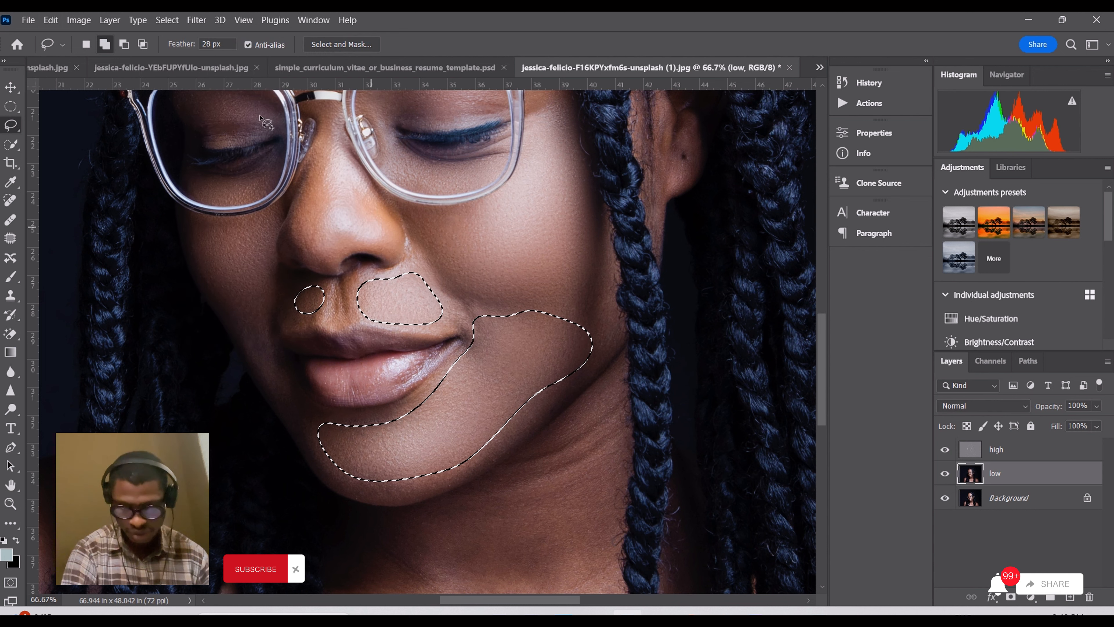
{"action": "left_click", "coordinate": [167, 19]}
{"action": "left_click", "coordinate": [176, 46]}
Lasso the neck below the jawline and extend the selection down over the chest between the braids.
{"action": "left_click_drag", "start_coordinate": [507, 399], "coordinate": [435, 237]}
{"action": "mouse_move", "coordinate": [488, 269]}
{"action": "left_mouse_down"}
{"action": "mouse_move", "coordinate": [358, 359]}
{"action": "mouse_move", "coordinate": [317, 352]}
{"action": "mouse_move", "coordinate": [288, 376]}
{"action": "mouse_move", "coordinate": [279, 443]}
{"action": "mouse_move", "coordinate": [333, 497]}
{"action": "mouse_move", "coordinate": [438, 516]}
{"action": "mouse_move", "coordinate": [528, 516]}
{"action": "mouse_move", "coordinate": [545, 476]}
{"action": "mouse_move", "coordinate": [545, 267]}
{"action": "mouse_move", "coordinate": [522, 235]}
{"action": "left_mouse_up"}
{"action": "left_click_drag", "start_coordinate": [465, 434], "coordinate": [507, 198]}
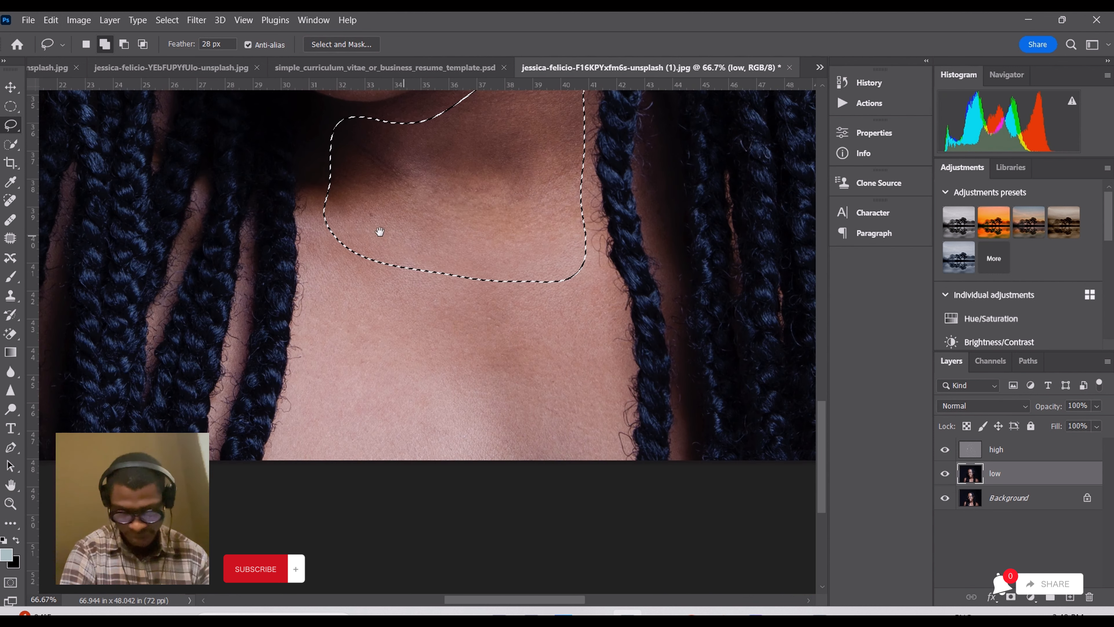
{"action": "mouse_move", "coordinate": [312, 220]}
{"action": "left_mouse_down"}
{"action": "mouse_move", "coordinate": [294, 427]}
{"action": "mouse_move", "coordinate": [337, 443]}
{"action": "mouse_move", "coordinate": [609, 447]}
{"action": "mouse_move", "coordinate": [621, 417]}
{"action": "mouse_move", "coordinate": [600, 295]}
{"action": "mouse_move", "coordinate": [583, 239]}
{"action": "left_mouse_up"}
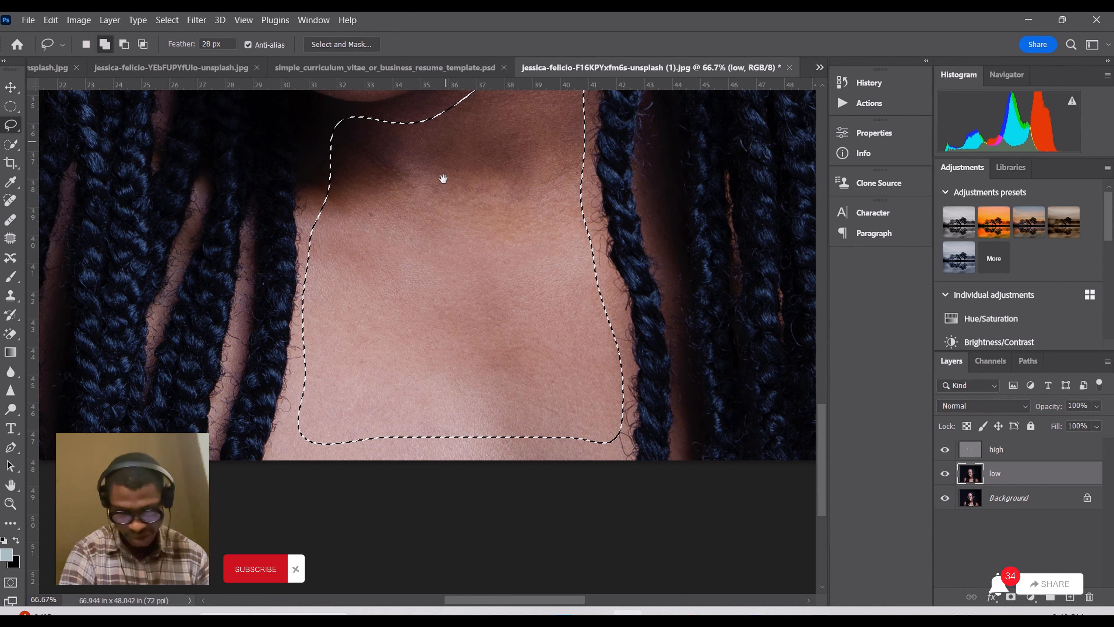
Apply a Gaussian Blur with a 20-pixel radius to the neck and chest selection, and deselect it.
{"action": "left_click_drag", "start_coordinate": [442, 179], "coordinate": [428, 355]}
{"action": "left_click", "coordinate": [197, 20]}
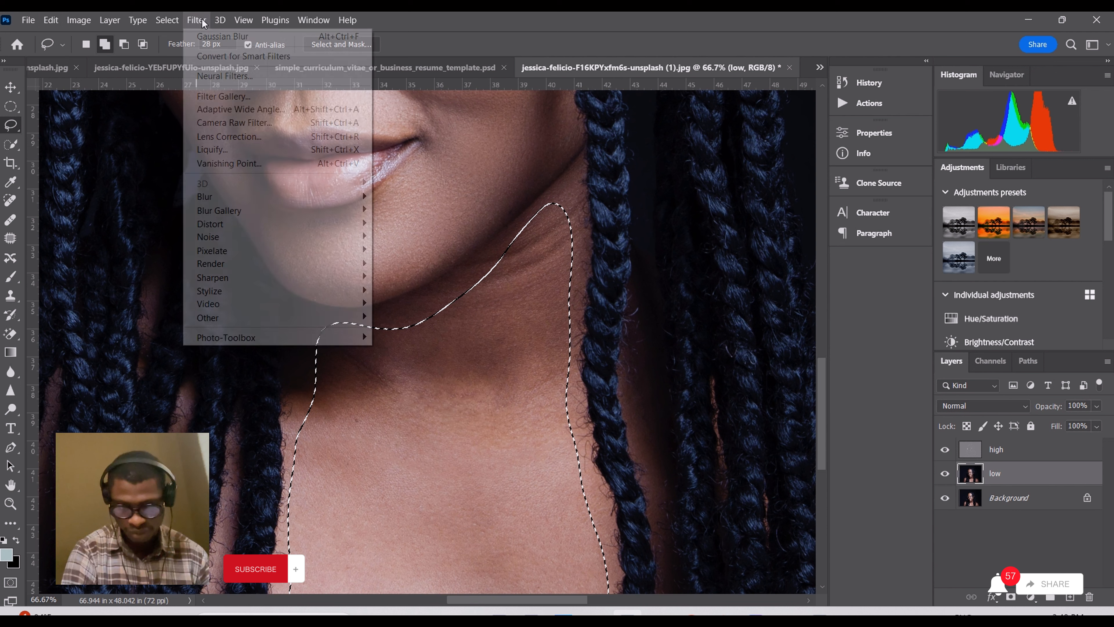
{"action": "mouse_move", "coordinate": [252, 197]}
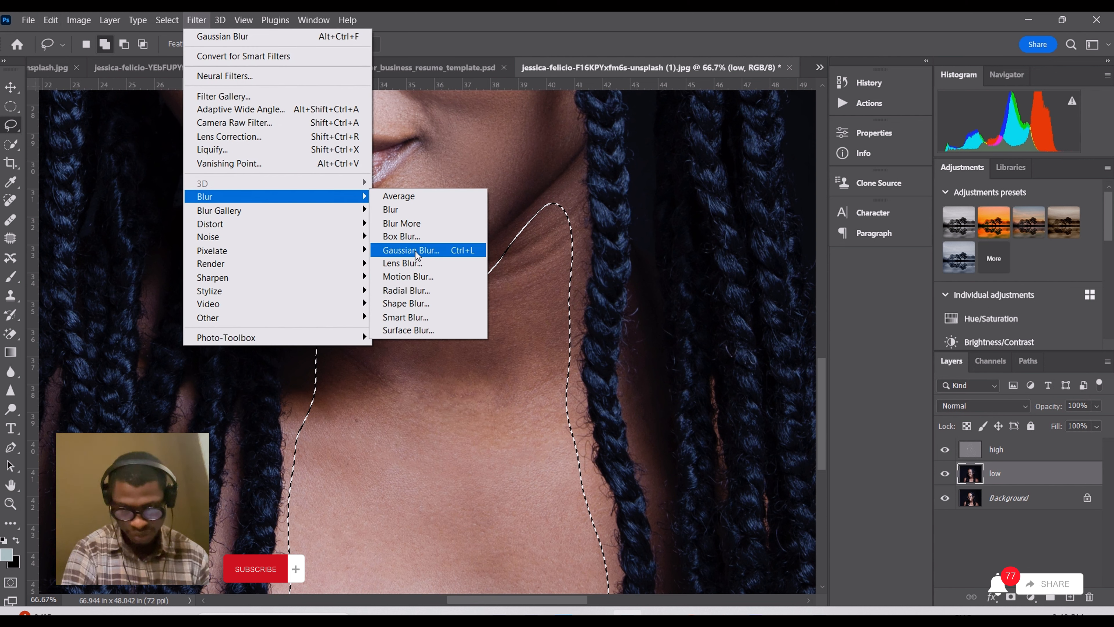
{"action": "left_click", "coordinate": [397, 250]}
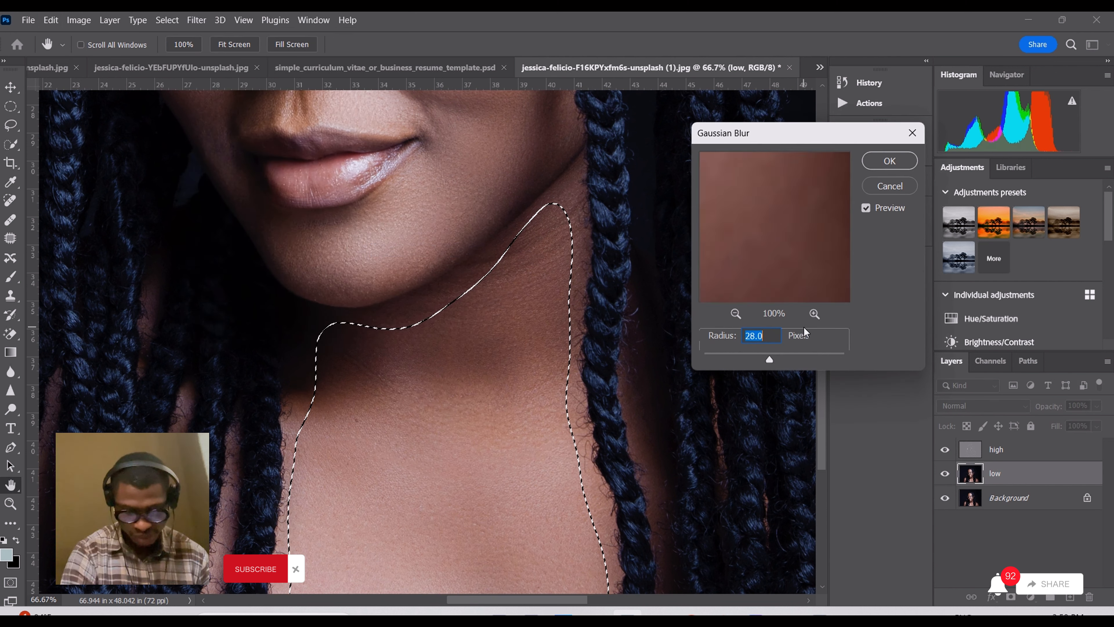
{"action": "type", "text": "20"}
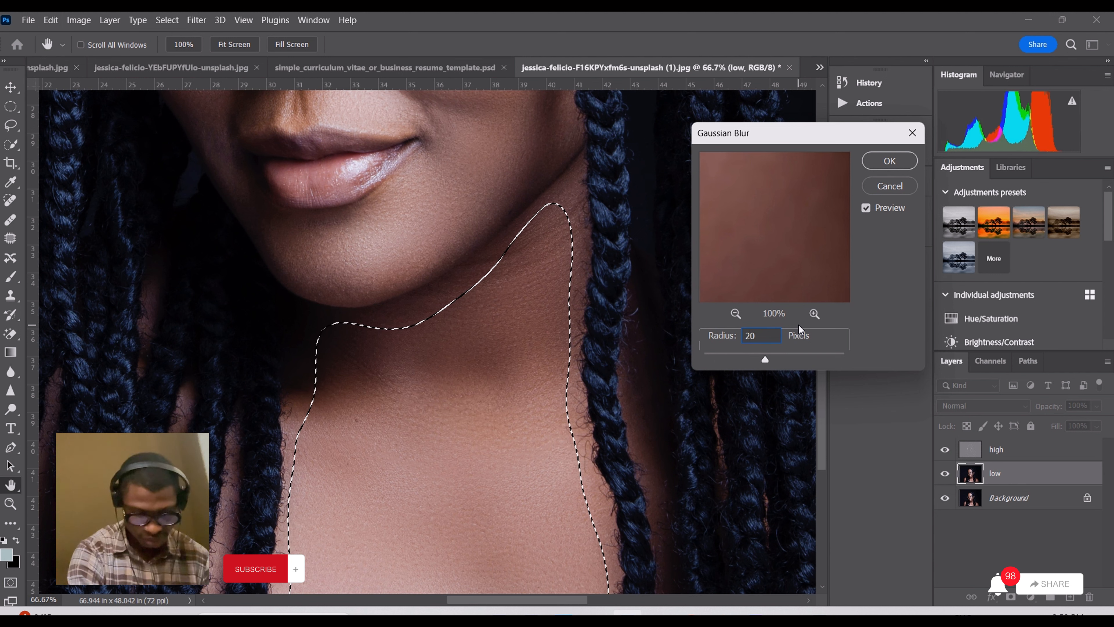
{"action": "key", "text": "Return"}
{"action": "key", "text": "l"}
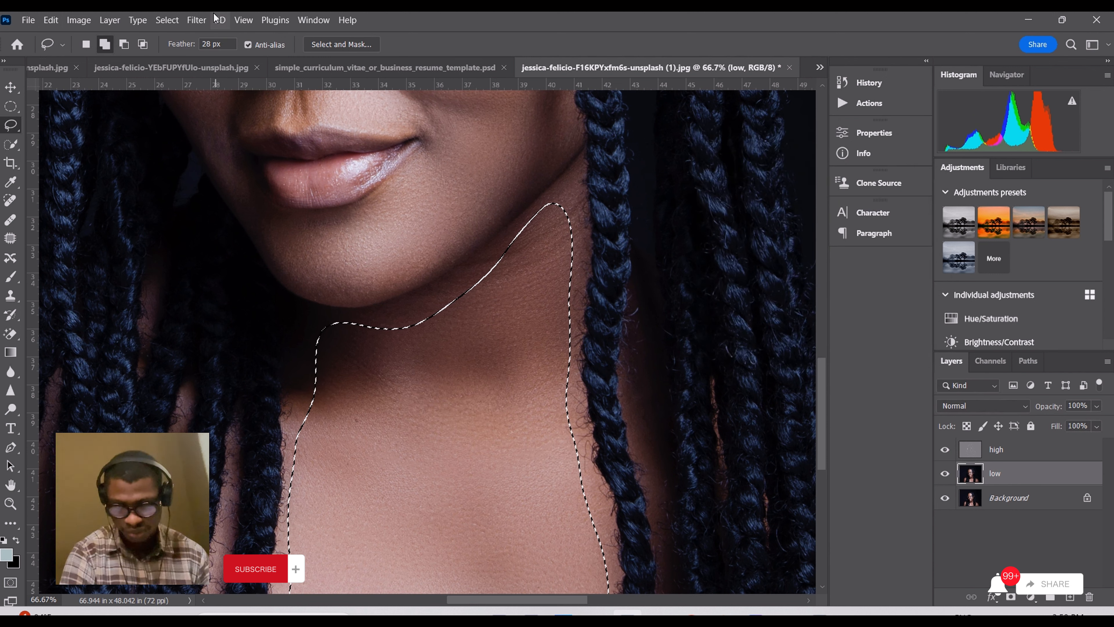
{"action": "left_click", "coordinate": [167, 19]}
{"action": "left_click", "coordinate": [180, 49]}
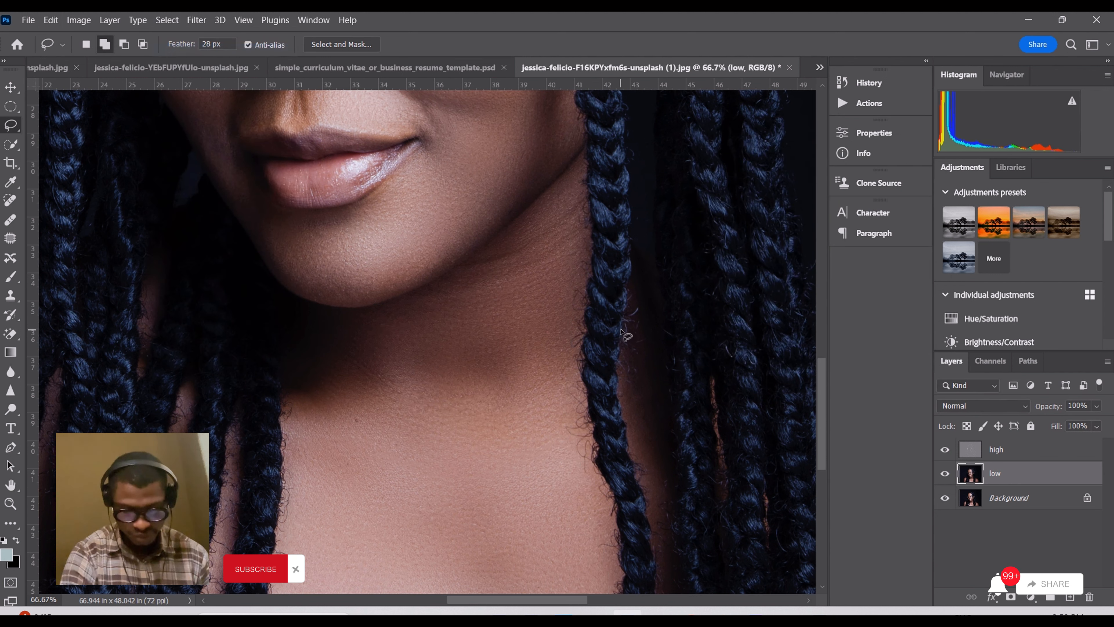
Outline the bare shoulder and upper arm on the left side of the portrait with the lasso.
{"action": "scroll", "coordinate": [622, 334], "scroll_direction": "down", "scroll_amount": 3}
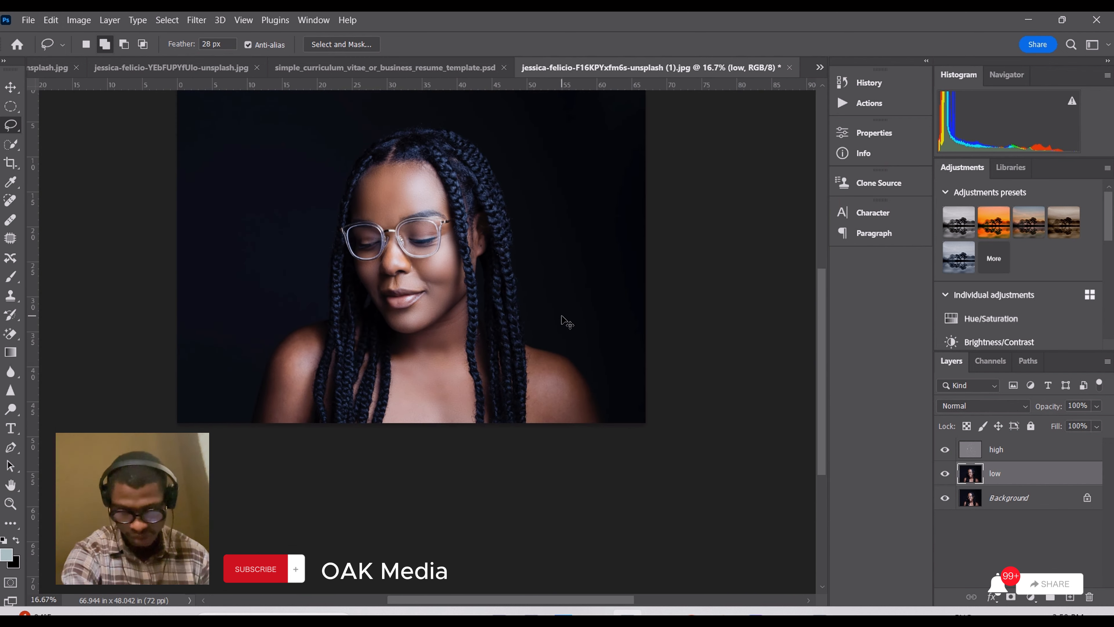
{"action": "scroll", "coordinate": [560, 318], "scroll_direction": "up", "scroll_amount": 3}
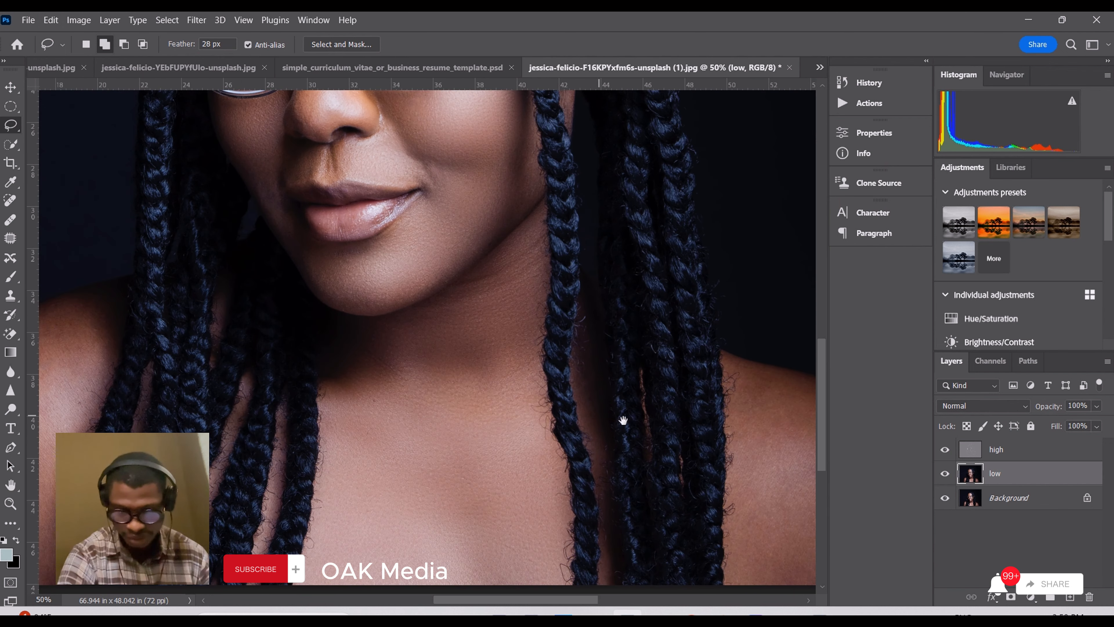
{"action": "mouse_move", "coordinate": [490, 323]}
{"action": "left_mouse_down"}
{"action": "mouse_move", "coordinate": [654, 472]}
{"action": "mouse_move", "coordinate": [583, 500]}
{"action": "mouse_move", "coordinate": [522, 570]}
{"action": "mouse_move", "coordinate": [642, 465]}
{"action": "mouse_move", "coordinate": [662, 381]}
{"action": "mouse_move", "coordinate": [636, 405]}
{"action": "mouse_move", "coordinate": [609, 320]}
{"action": "left_mouse_up"}
{"action": "mouse_move", "coordinate": [571, 262]}
{"action": "left_mouse_down"}
{"action": "mouse_move", "coordinate": [586, 303]}
{"action": "mouse_move", "coordinate": [589, 449]}
{"action": "mouse_move", "coordinate": [606, 467]}
{"action": "mouse_move", "coordinate": [782, 484]}
{"action": "mouse_move", "coordinate": [782, 441]}
{"action": "mouse_move", "coordinate": [717, 344]}
{"action": "mouse_move", "coordinate": [680, 307]}
{"action": "mouse_move", "coordinate": [598, 285]}
{"action": "left_mouse_up"}
{"action": "left_click_drag", "start_coordinate": [427, 308], "coordinate": [707, 263]}
{"action": "left_click_drag", "start_coordinate": [395, 298], "coordinate": [501, 311]}
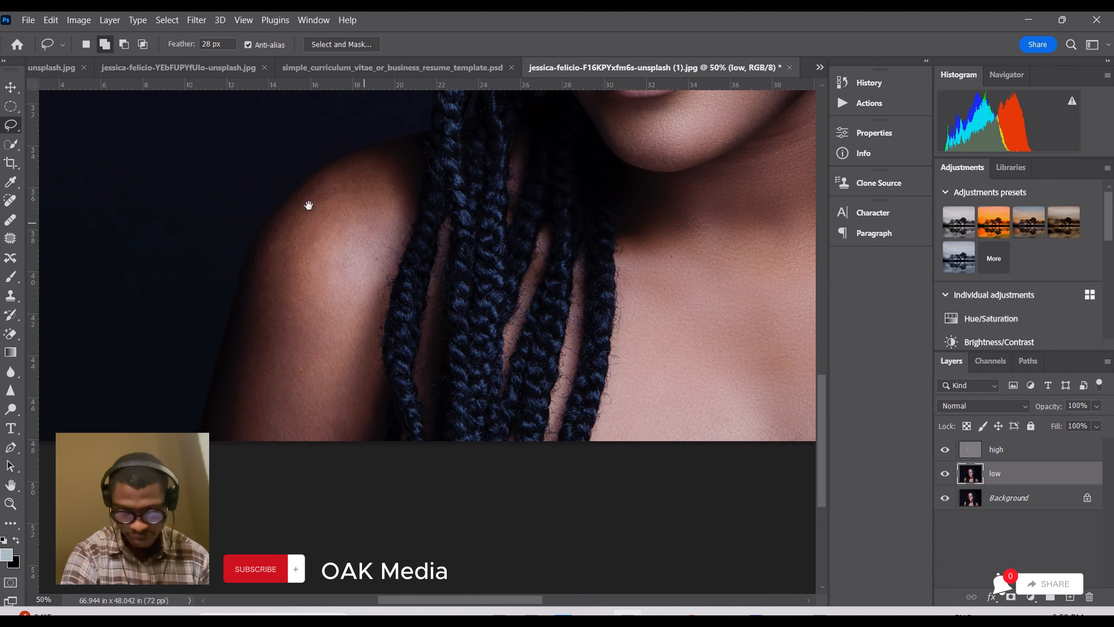
{"action": "mouse_move", "coordinate": [338, 191]}
{"action": "left_mouse_down"}
{"action": "mouse_move", "coordinate": [286, 257]}
{"action": "mouse_move", "coordinate": [239, 428]}
{"action": "mouse_move", "coordinate": [294, 450]}
{"action": "mouse_move", "coordinate": [334, 443]}
{"action": "mouse_move", "coordinate": [363, 413]}
{"action": "mouse_move", "coordinate": [387, 276]}
{"action": "mouse_move", "coordinate": [430, 205]}
{"action": "mouse_move", "coordinate": [426, 169]}
{"action": "mouse_move", "coordinate": [385, 149]}
{"action": "mouse_move", "coordinate": [337, 193]}
{"action": "left_mouse_up"}
{"action": "left_click_drag", "start_coordinate": [545, 276], "coordinate": [306, 374]}
{"action": "left_click_drag", "start_coordinate": [497, 331], "coordinate": [622, 238]}
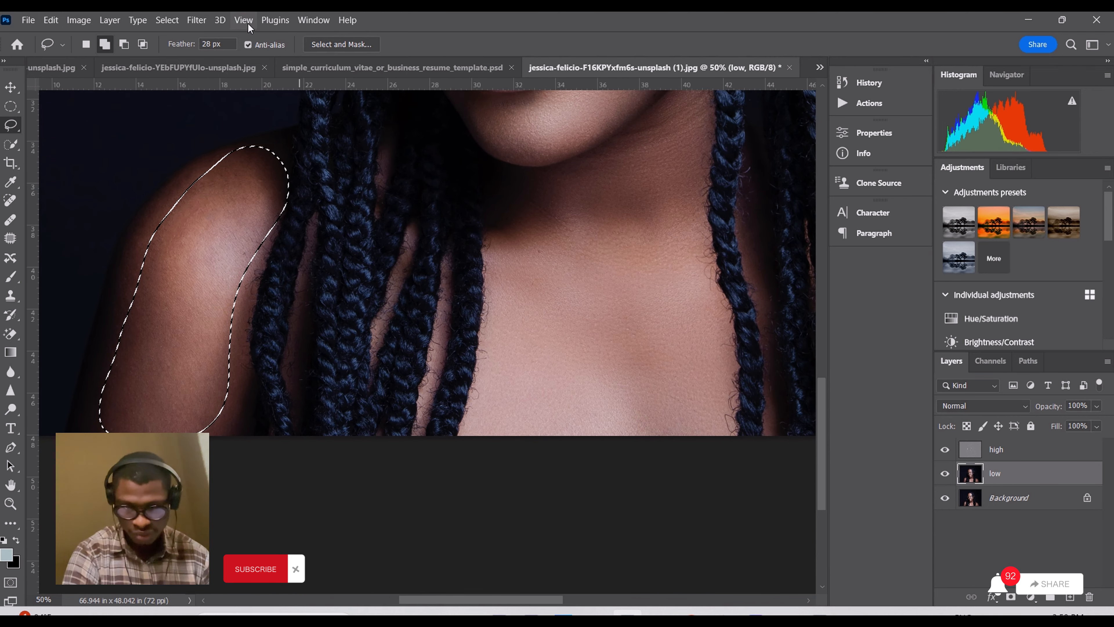
Reapply the last Gaussian Blur to the shoulder and upper-arm selection, and deselect it.
{"action": "left_click", "coordinate": [220, 20]}
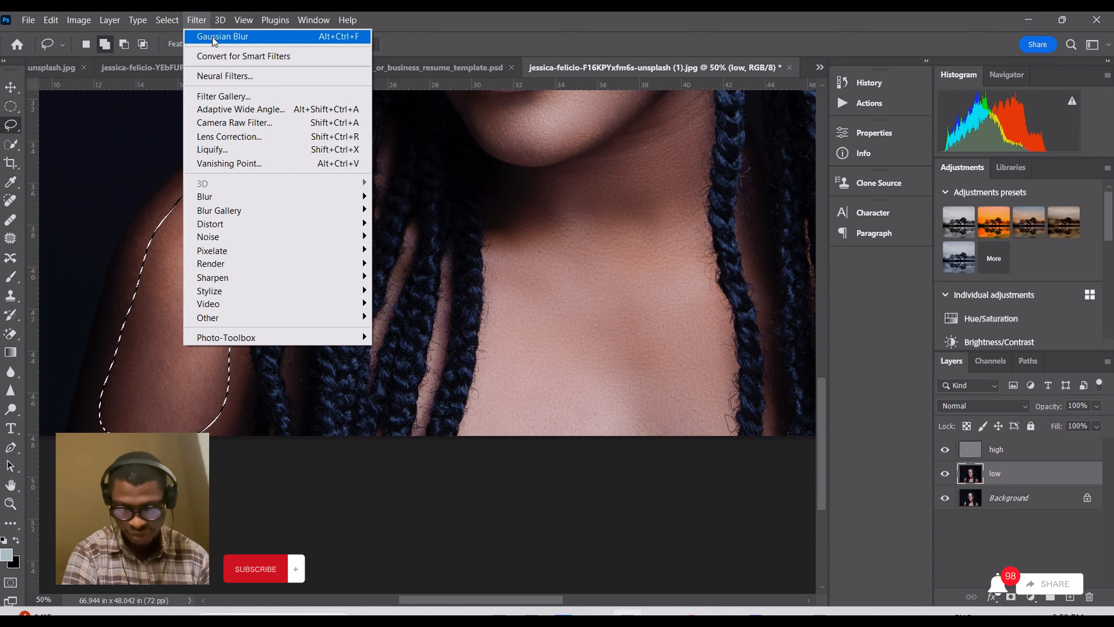
{"action": "left_click", "coordinate": [215, 37]}
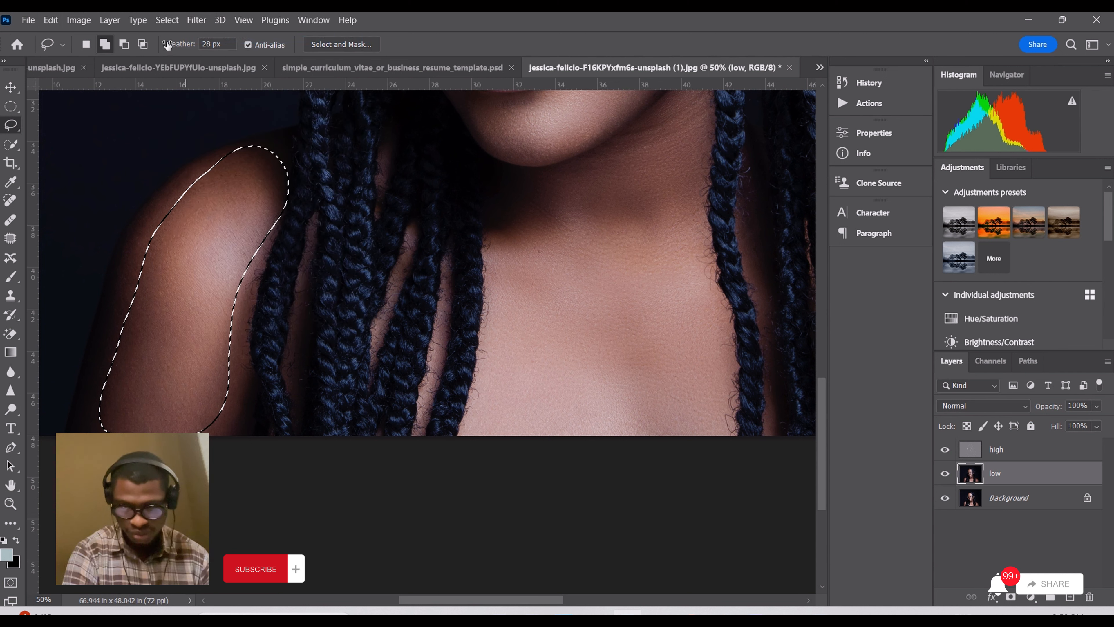
{"action": "left_click", "coordinate": [166, 19]}
{"action": "left_click", "coordinate": [177, 49]}
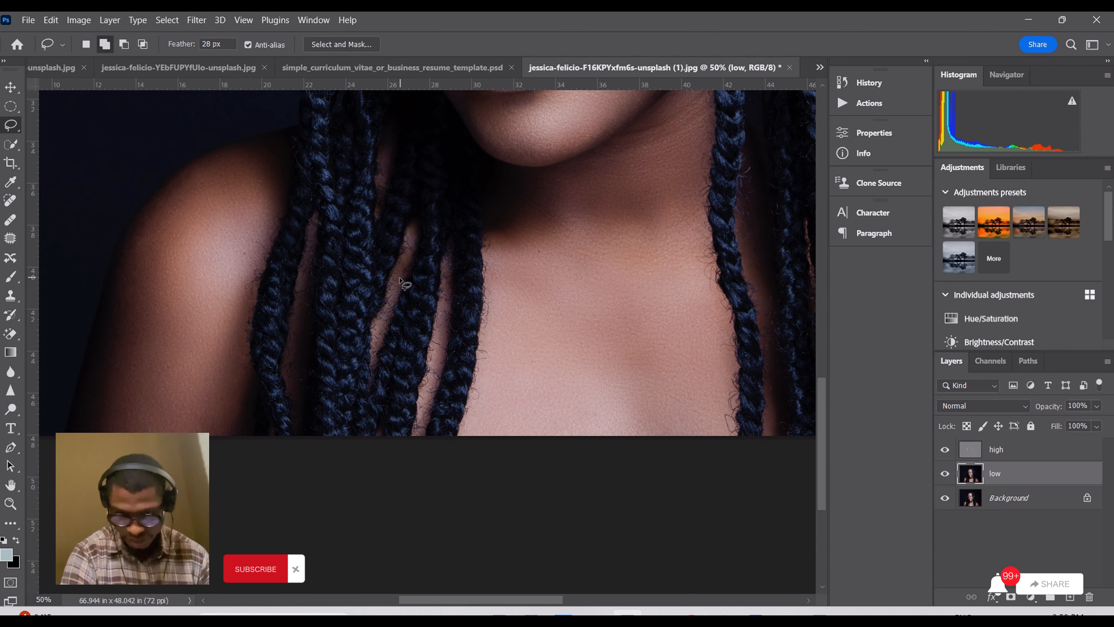
Duplicate the high layer to strengthen the skin texture and set the copy's opacity to 28%.
{"action": "left_click_drag", "start_coordinate": [440, 232], "coordinate": [239, 326]}
{"action": "mouse_move", "coordinate": [513, 392]}
{"action": "left_mouse_down"}
{"action": "mouse_move", "coordinate": [365, 240]}
{"action": "mouse_move", "coordinate": [390, 304]}
{"action": "mouse_move", "coordinate": [515, 318]}
{"action": "mouse_move", "coordinate": [520, 388]}
{"action": "mouse_move", "coordinate": [473, 393]}
{"action": "mouse_move", "coordinate": [517, 358]}
{"action": "mouse_move", "coordinate": [507, 380]}
{"action": "left_mouse_up"}
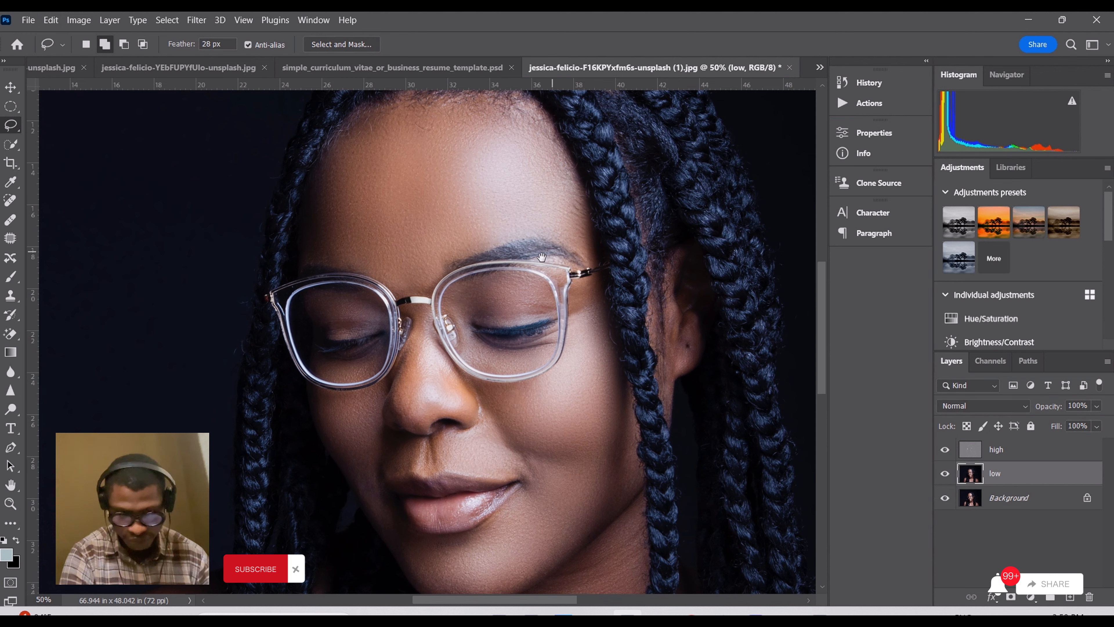
{"action": "left_click_drag", "start_coordinate": [541, 257], "coordinate": [507, 271]}
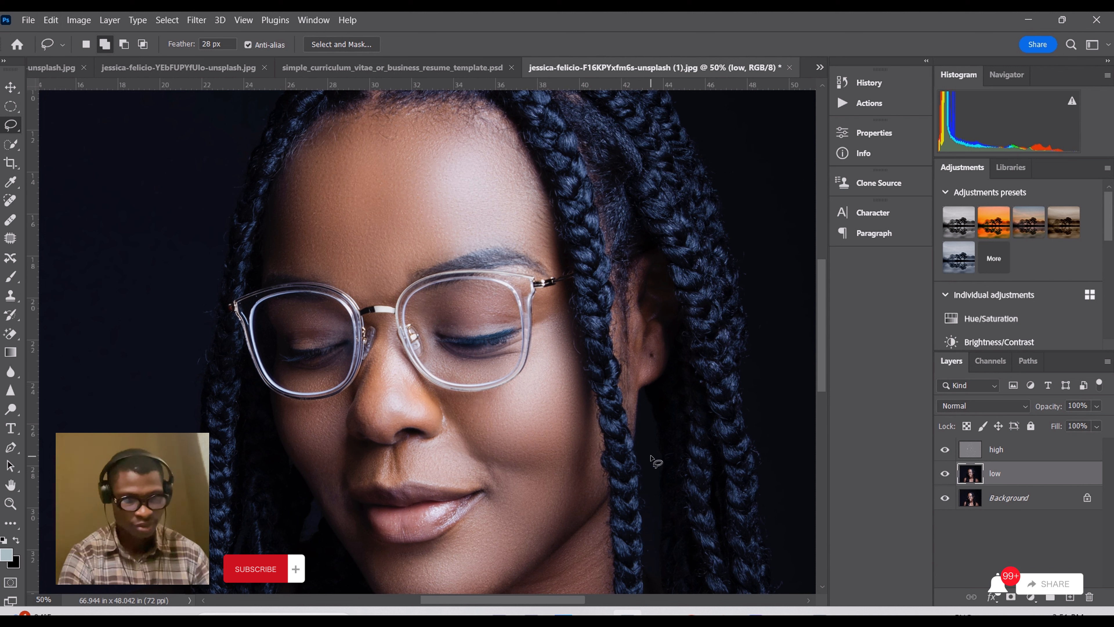
{"action": "left_click", "coordinate": [1015, 451]}
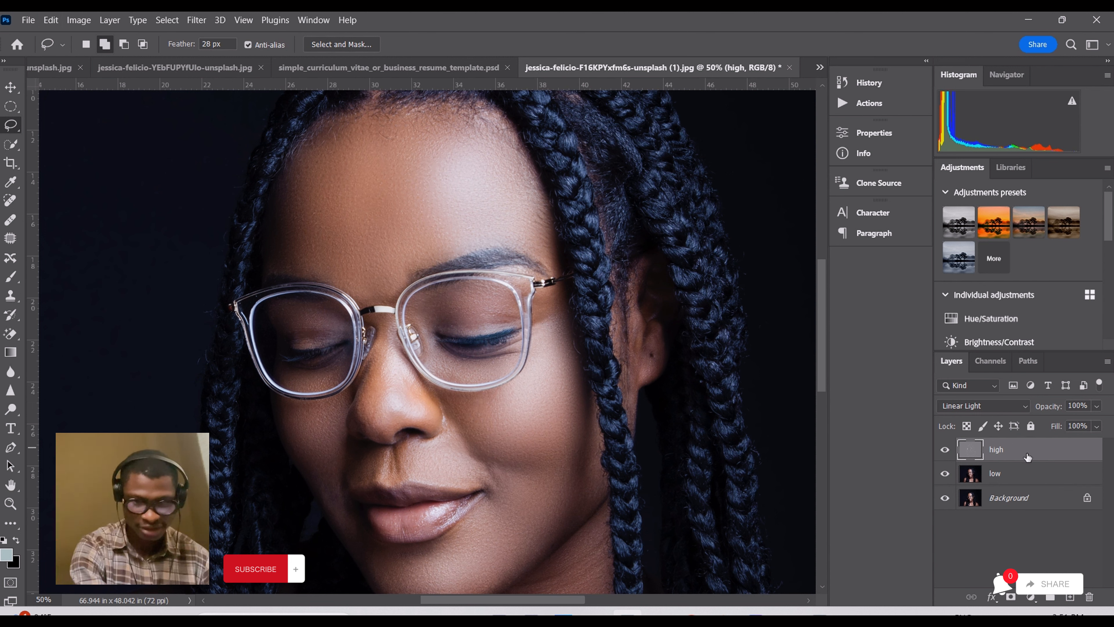
{"action": "key", "text": "ctrl+j"}
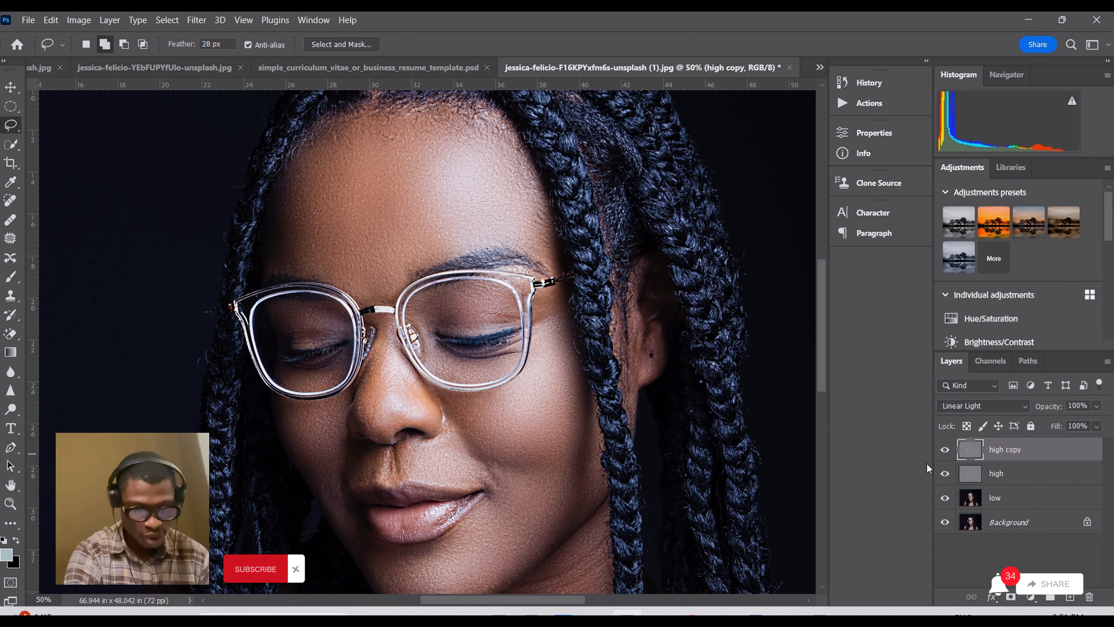
{"action": "left_click_drag", "start_coordinate": [1095, 409], "coordinate": [1055, 422]}
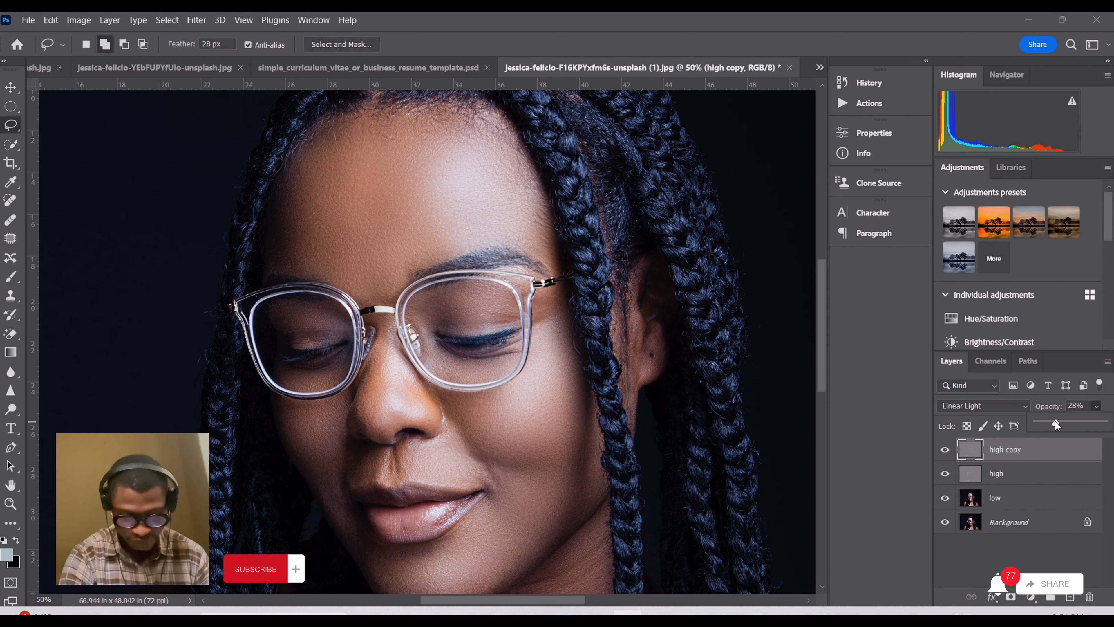
{"action": "key", "text": "ctrl+minus"}
{"action": "key", "text": "ctrl+minus"}
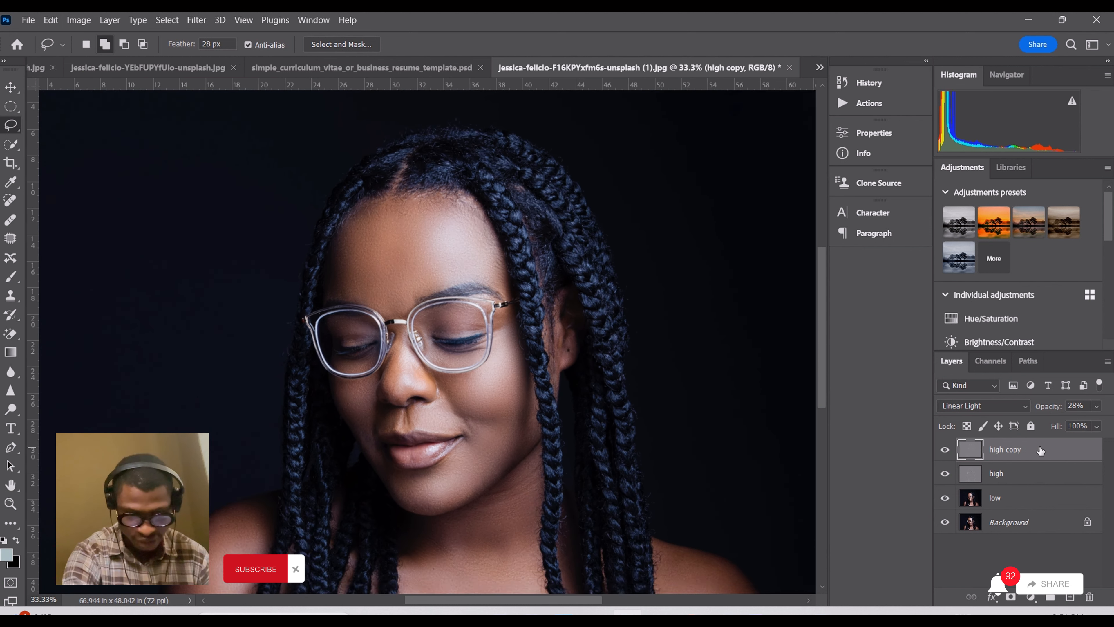
Lower the opacity of the duplicated high layer to 20% to soften the reinforced skin texture.
{"action": "left_click", "coordinate": [1084, 403]}
{"action": "type", "text": "20"}
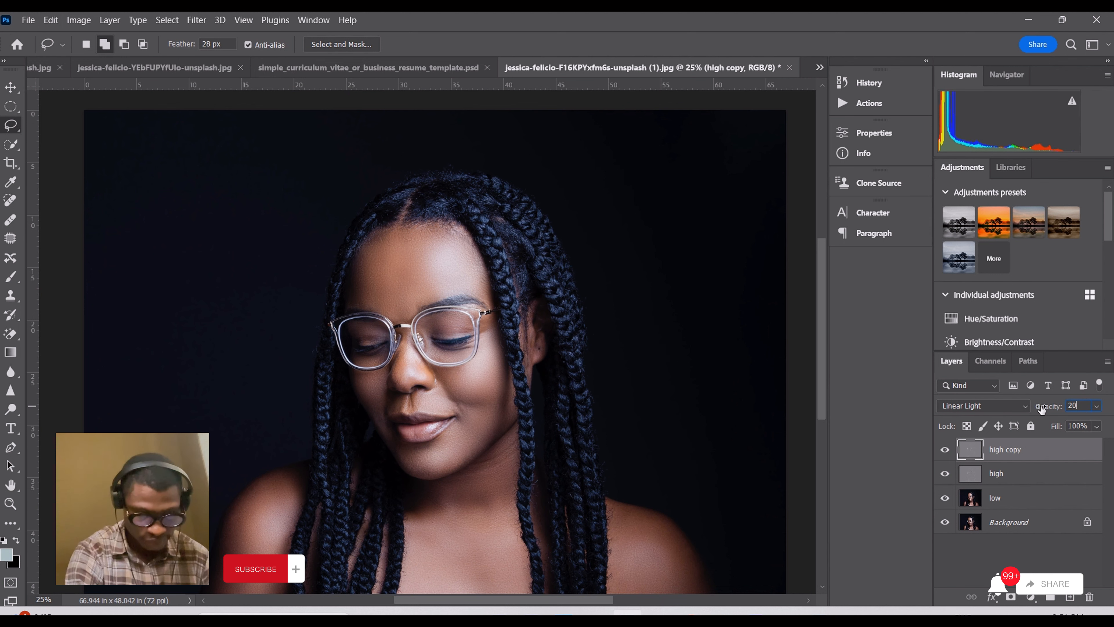
{"action": "left_click_drag", "start_coordinate": [526, 487], "coordinate": [509, 444]}
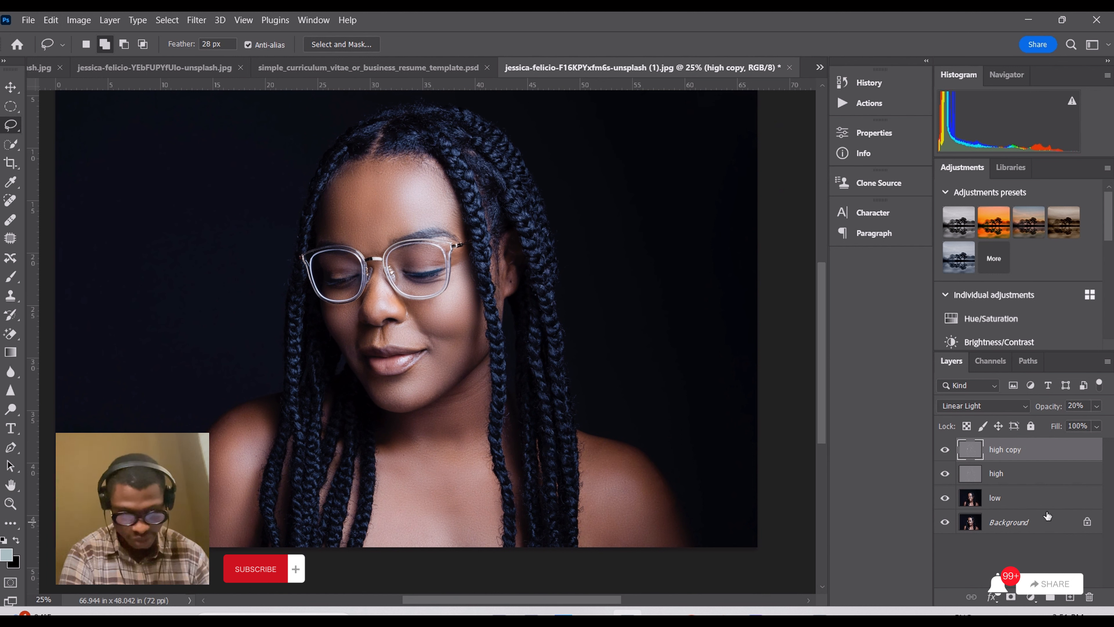
Run the PRESETPRO - Color Boost action on the retouched portrait and collapse the actions list.
{"action": "left_click", "coordinate": [859, 102]}
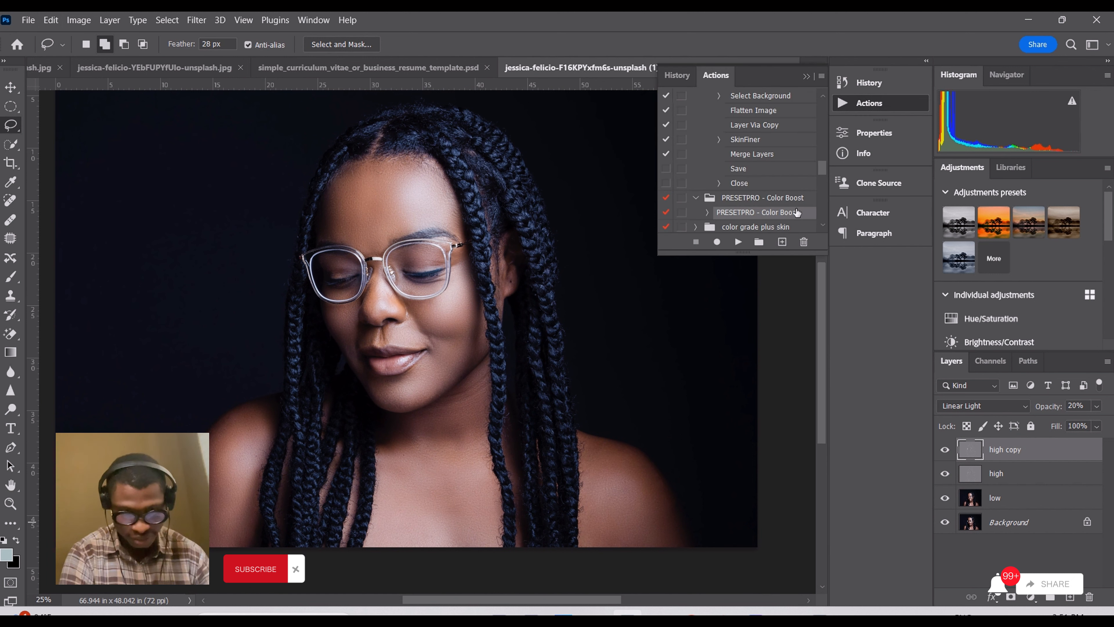
{"action": "scroll", "coordinate": [753, 178], "scroll_direction": "down", "scroll_amount": 1}
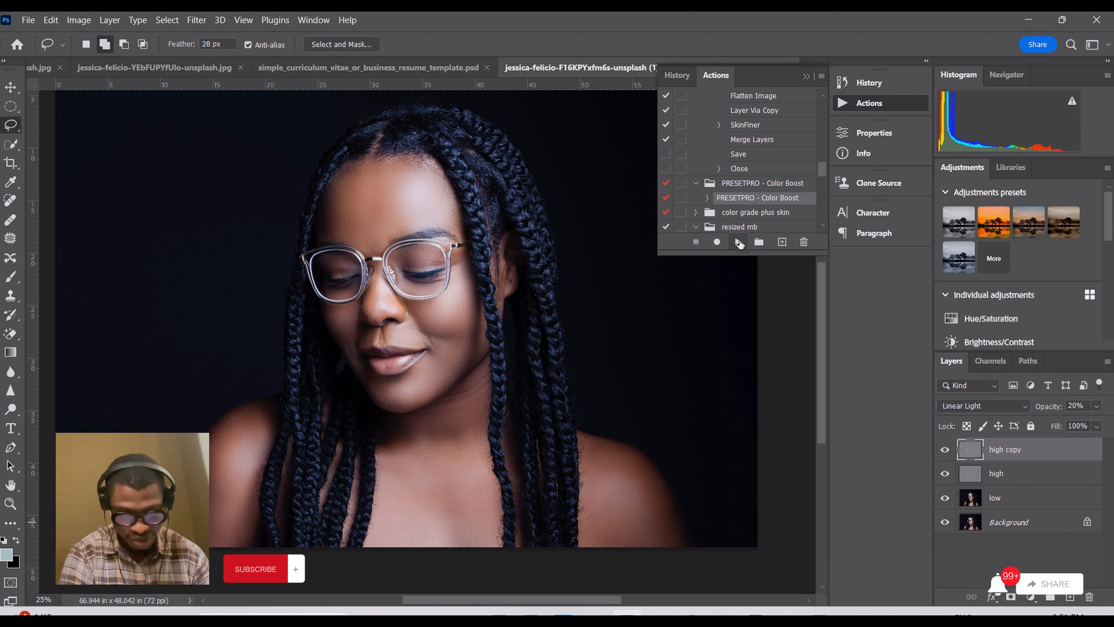
{"action": "left_click", "coordinate": [739, 242]}
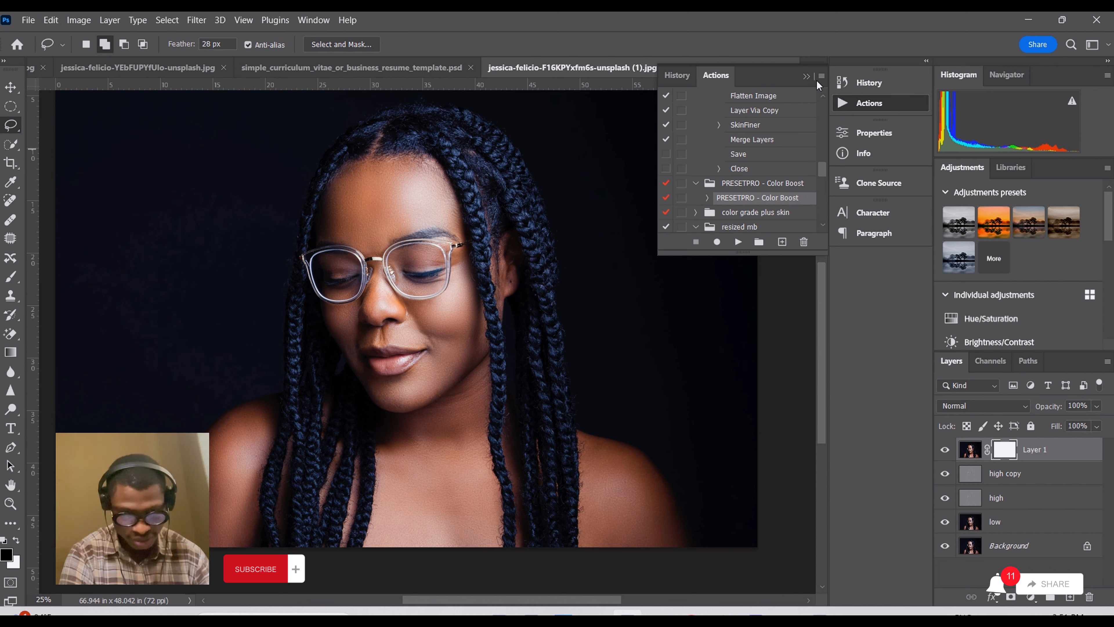
{"action": "left_click", "coordinate": [806, 76]}
Examine the color-boosted face, glasses area and skin texture both close up and at a wider view.
{"action": "scroll", "coordinate": [771, 219], "scroll_direction": "up", "scroll_amount": 3}
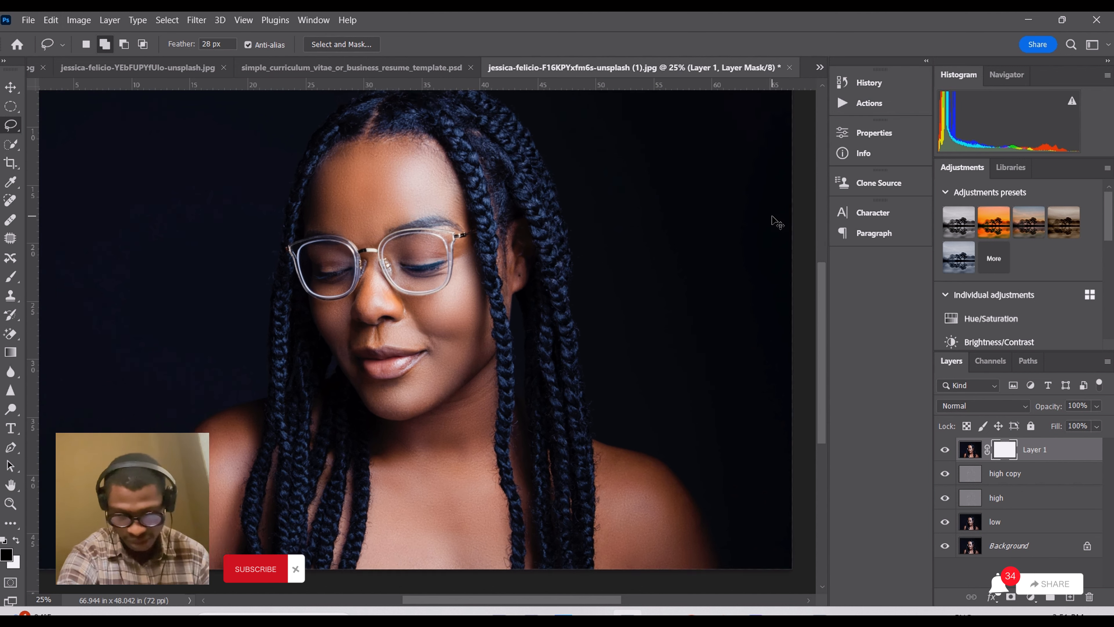
{"action": "left_click_drag", "start_coordinate": [624, 192], "coordinate": [691, 294]}
{"action": "left_click_drag", "start_coordinate": [683, 186], "coordinate": [678, 281]}
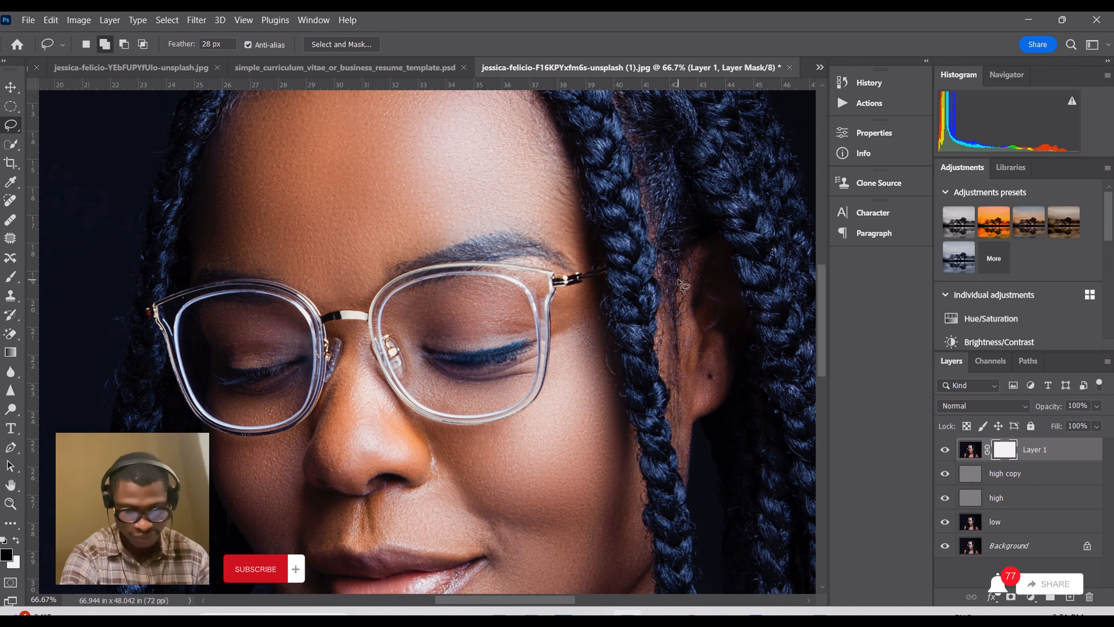
{"action": "scroll", "coordinate": [687, 278], "scroll_direction": "down", "scroll_amount": 2}
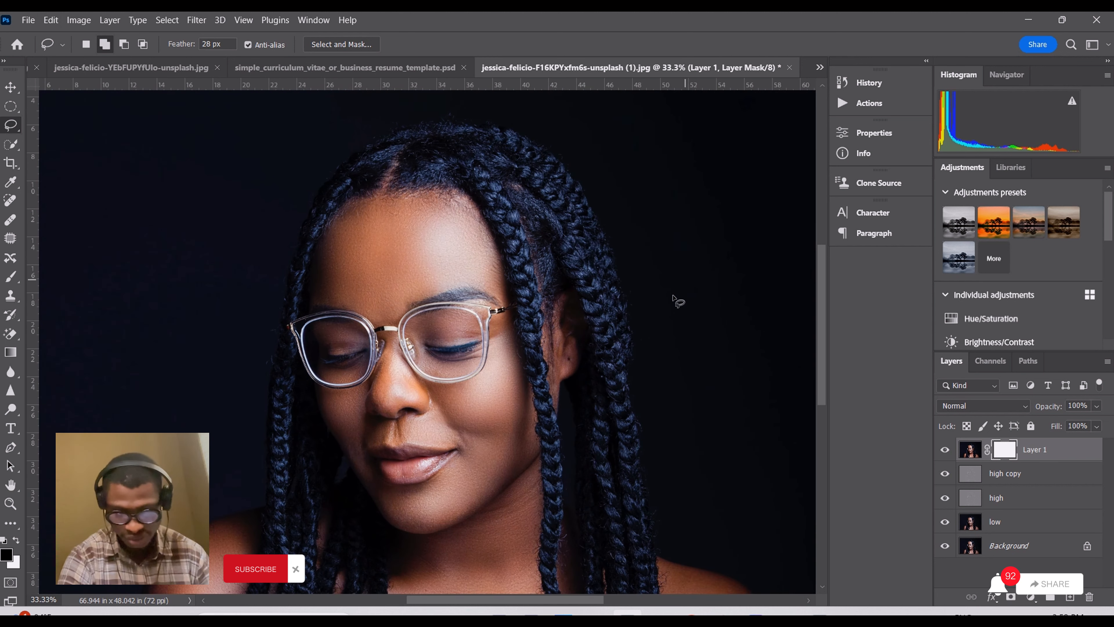
{"action": "left_click_drag", "start_coordinate": [676, 298], "coordinate": [615, 291]}
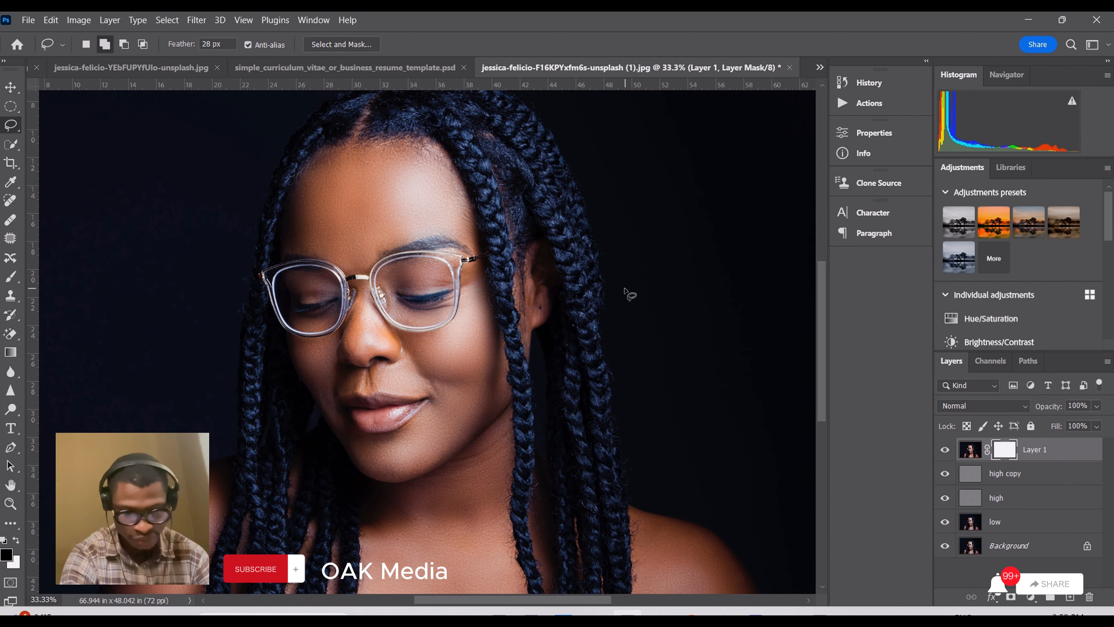
{"action": "key", "text": "ctrl+plus"}
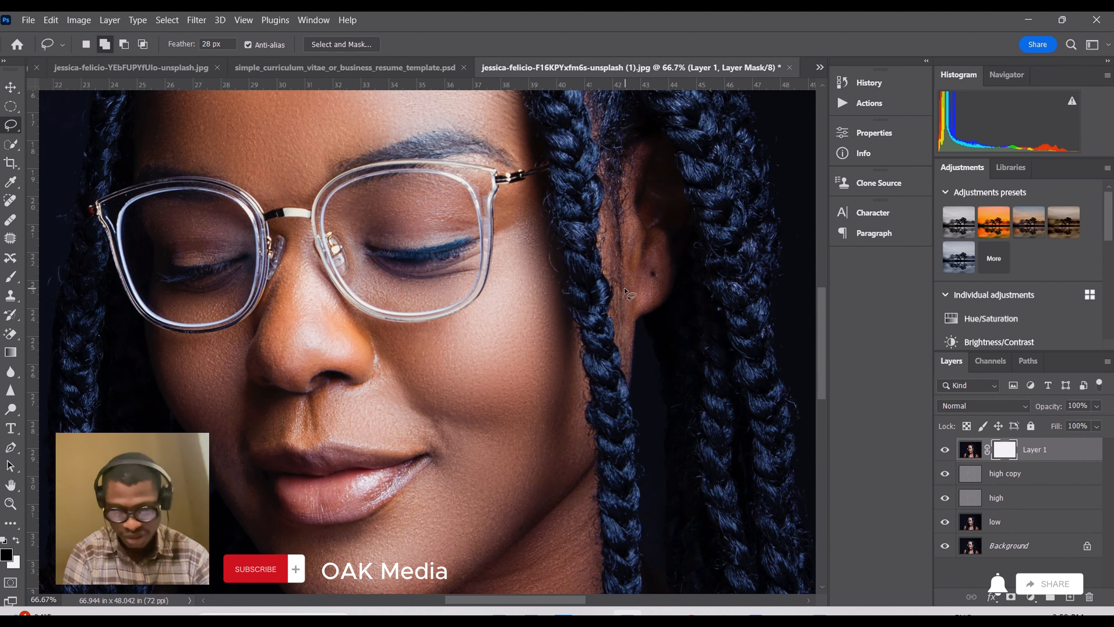